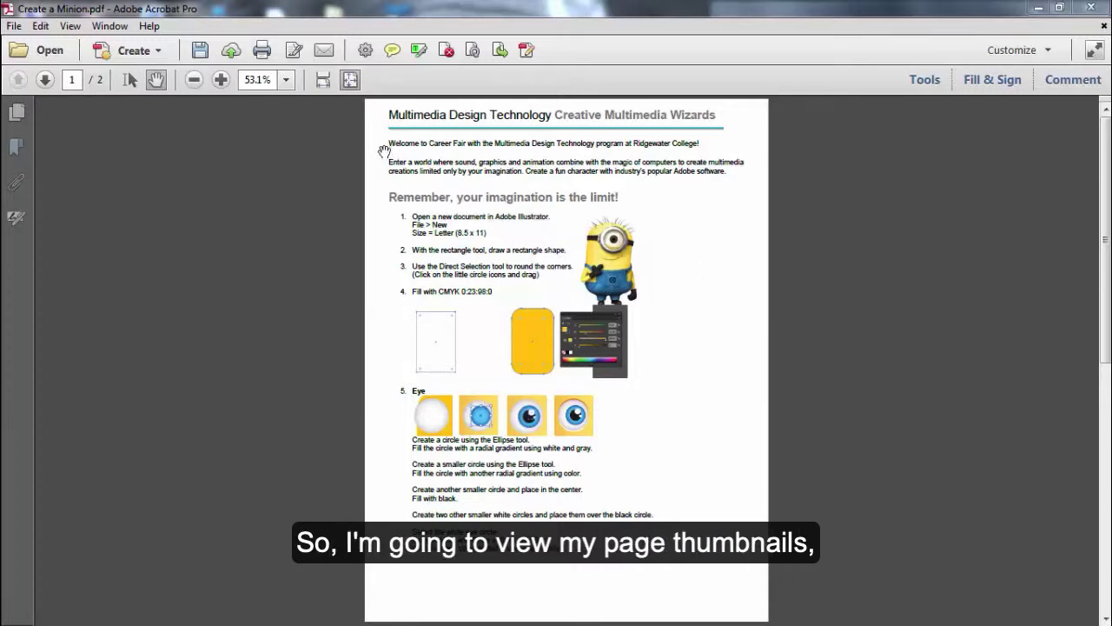
Show the page thumbnails and the interactive object tools, and activate the Add Button tool
left_click(15, 116)
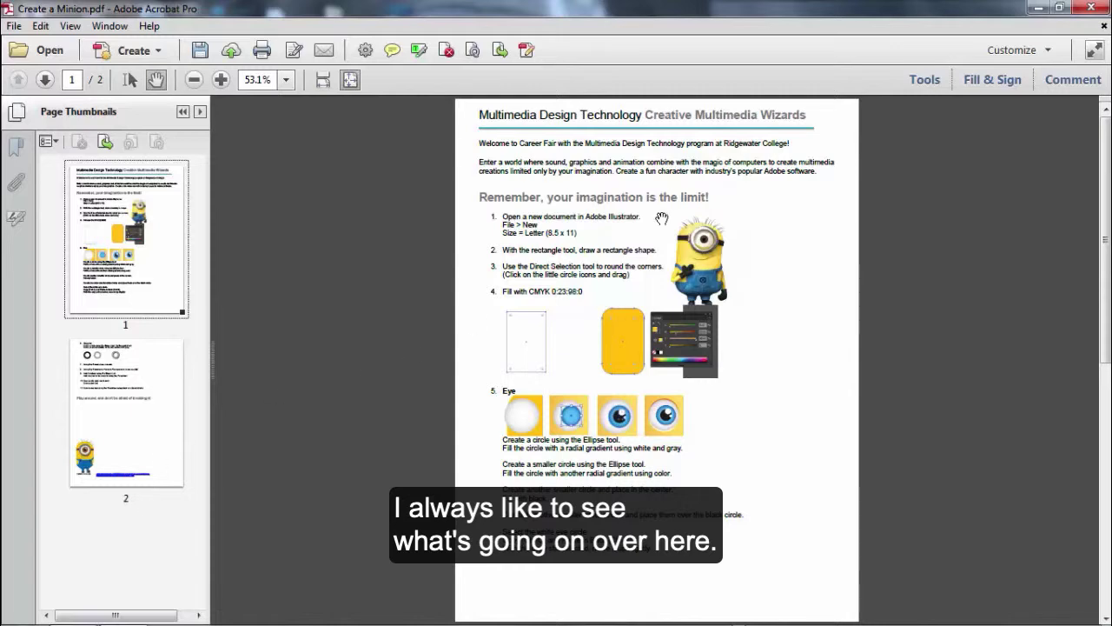
left_click(924, 80)
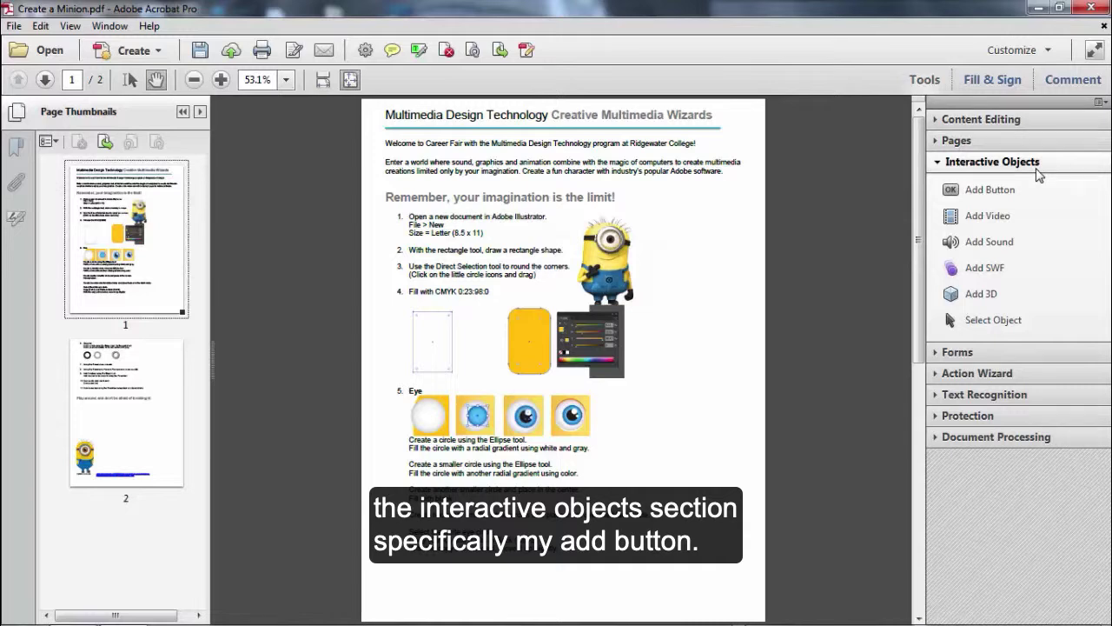
left_click(999, 192)
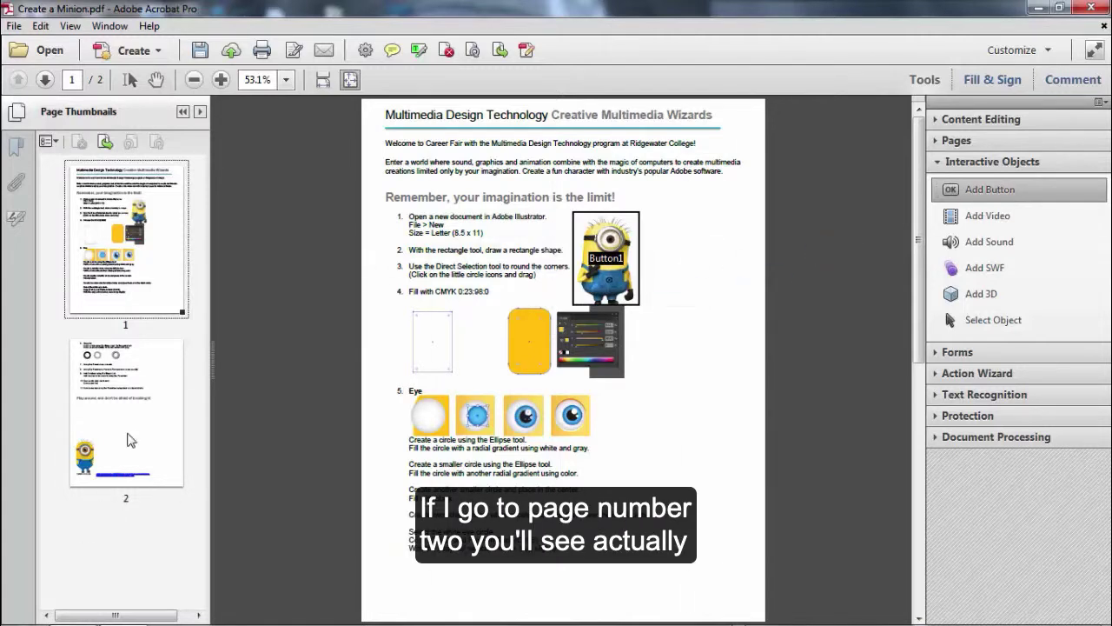
Inspect pages 1 and 2 for existing buttons and links using the Select Object tool
left_click(128, 440)
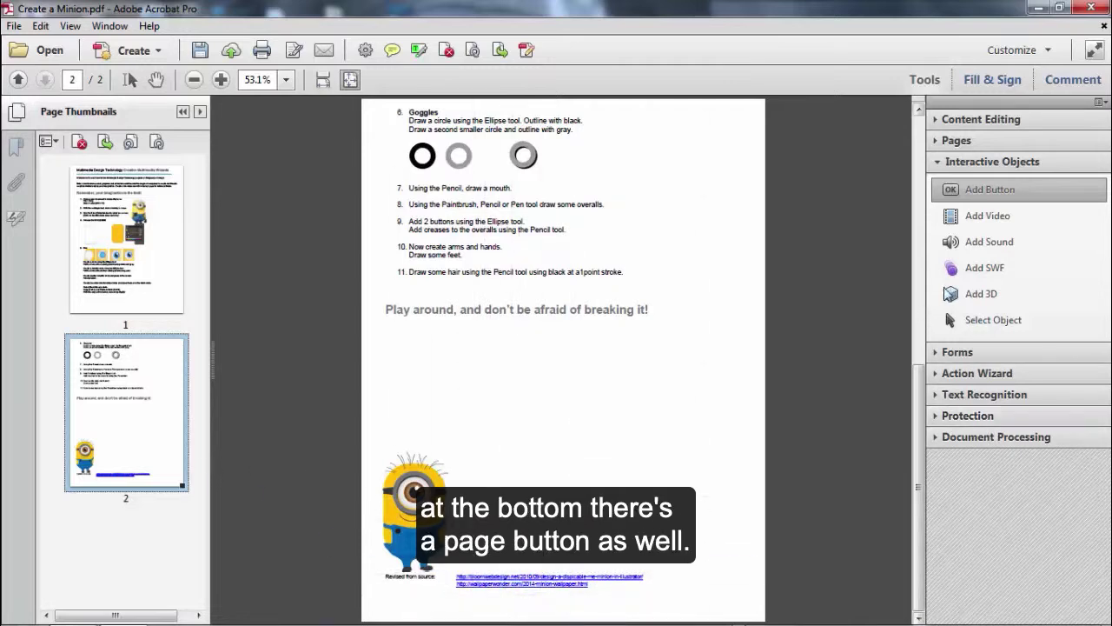
left_click(1001, 326)
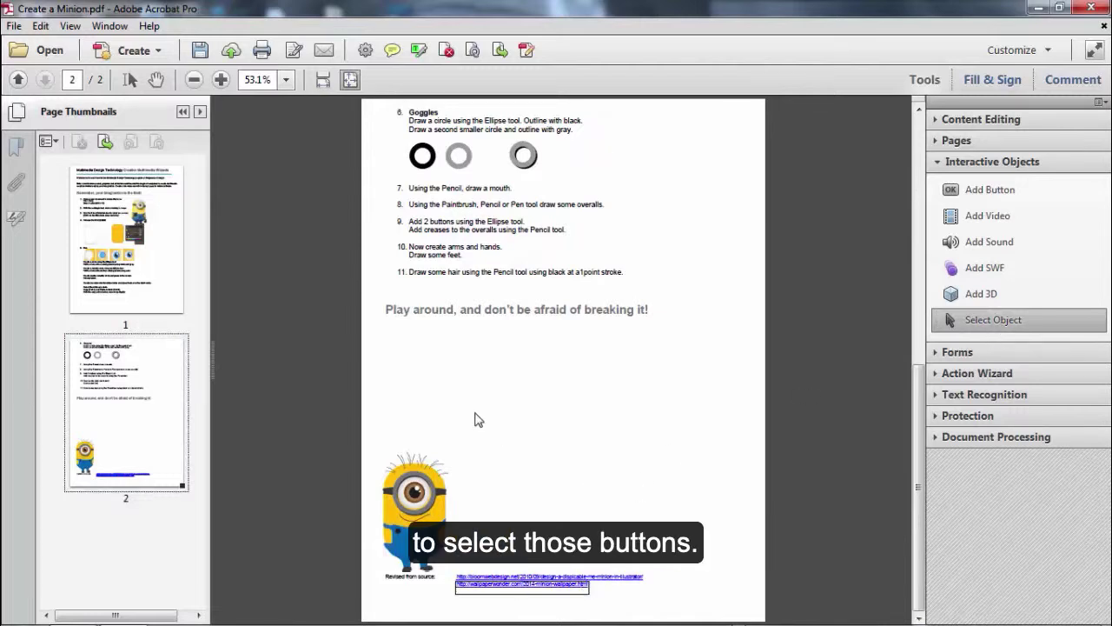
left_click(107, 269)
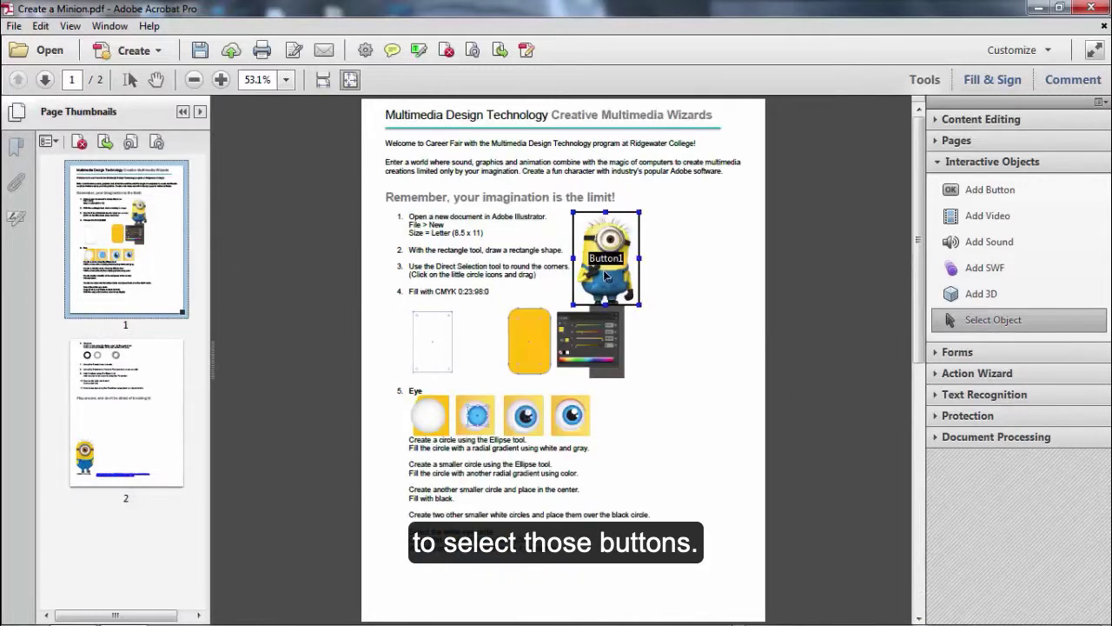
left_click(174, 452)
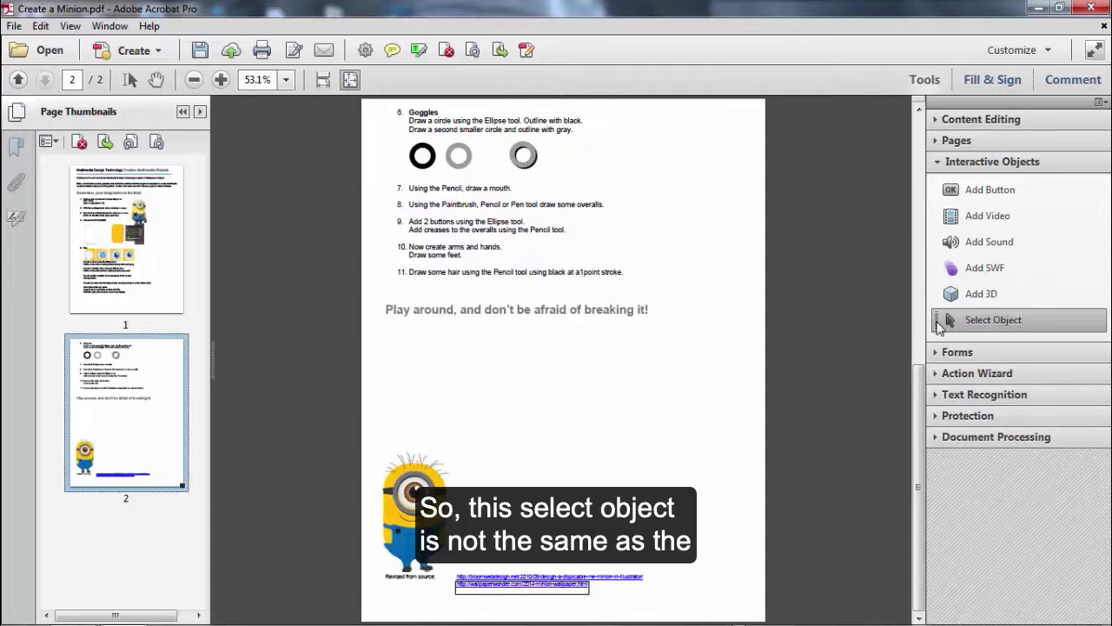
Test the wallpaperwonder.com source link on page 2 with the Hand tool, and return to the PDF by minimizing the browser
left_click(157, 81)
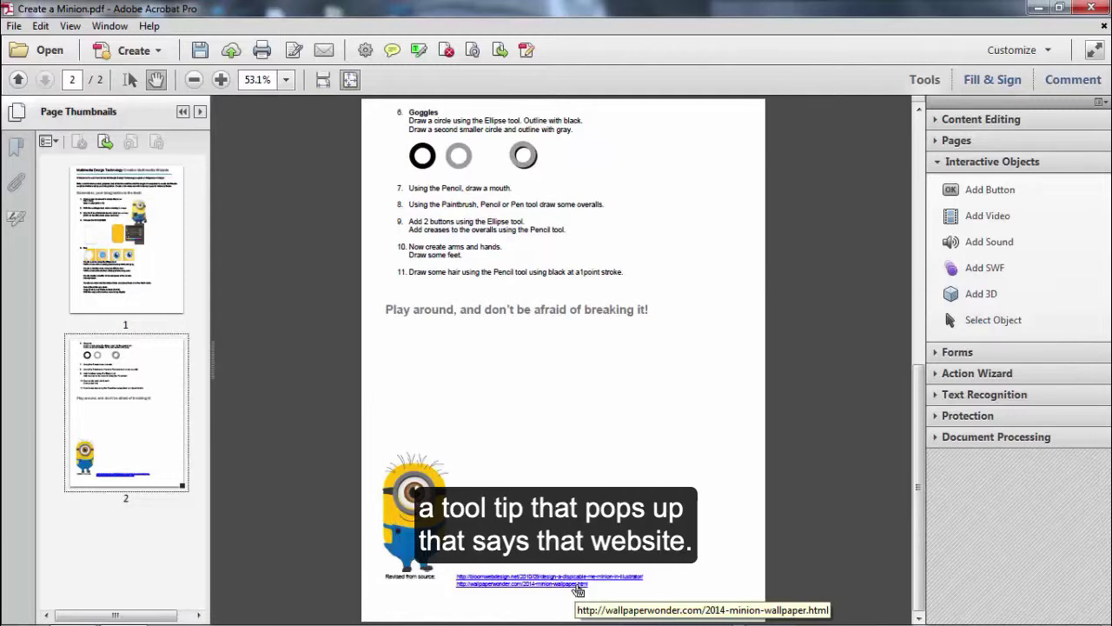
left_click(578, 587)
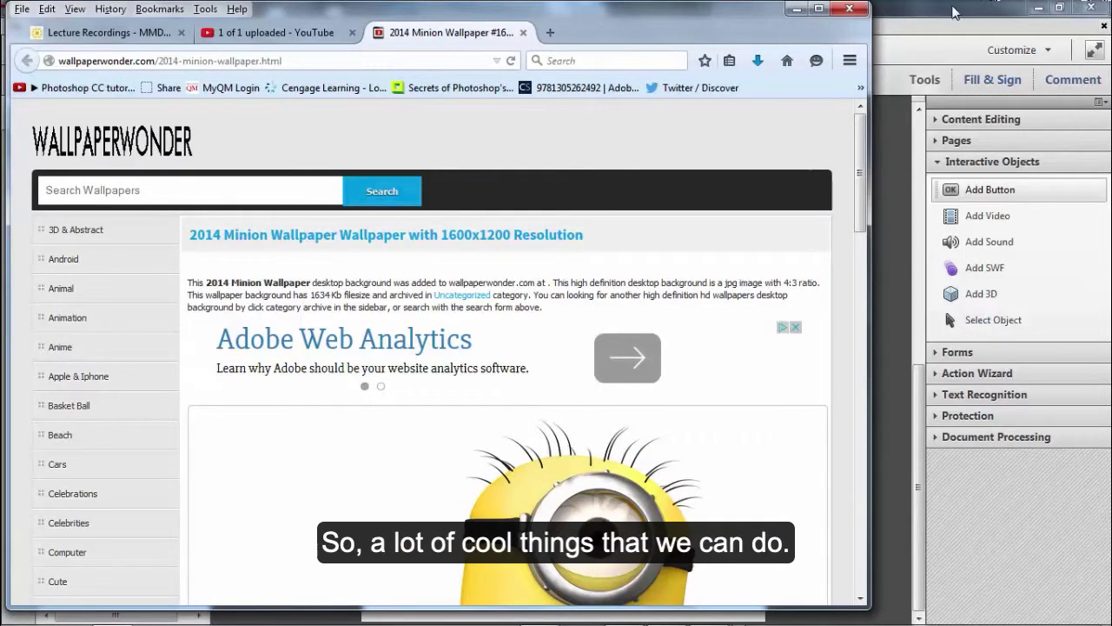
left_click(798, 10)
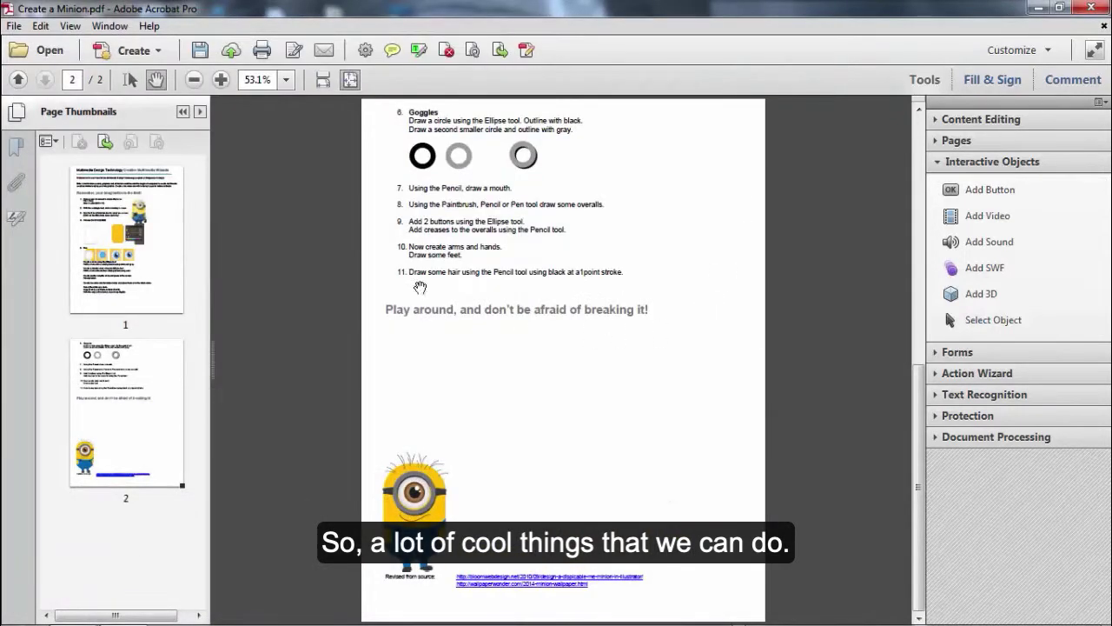
Draw a button about 3.8 by 0.9 inches over the four eye images on page 1 and name it "Eyes"
left_click(159, 259)
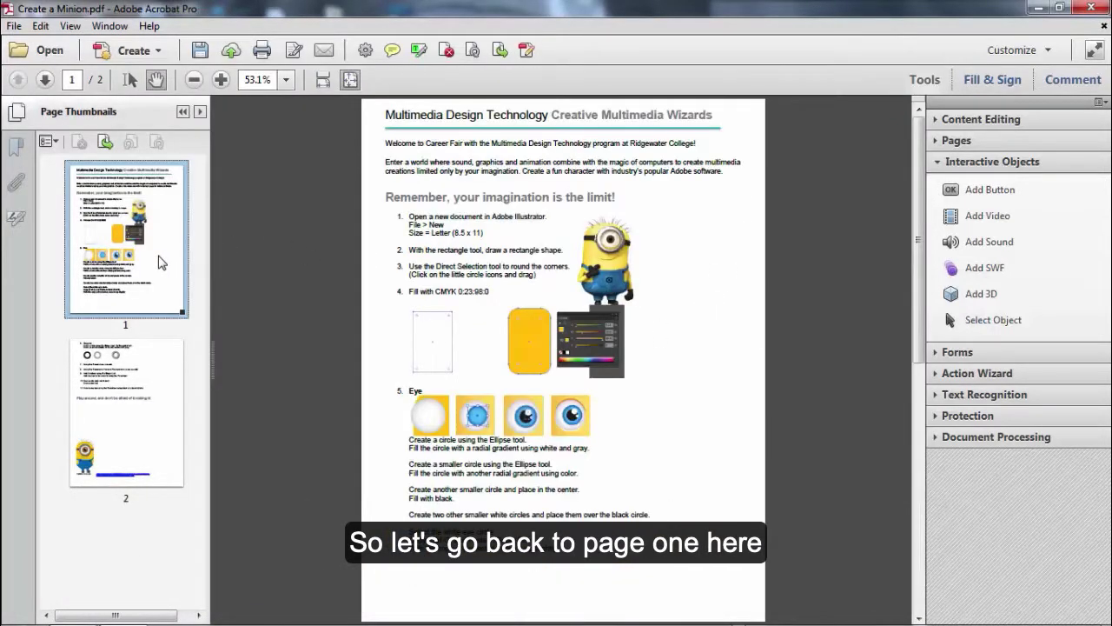
left_click(983, 189)
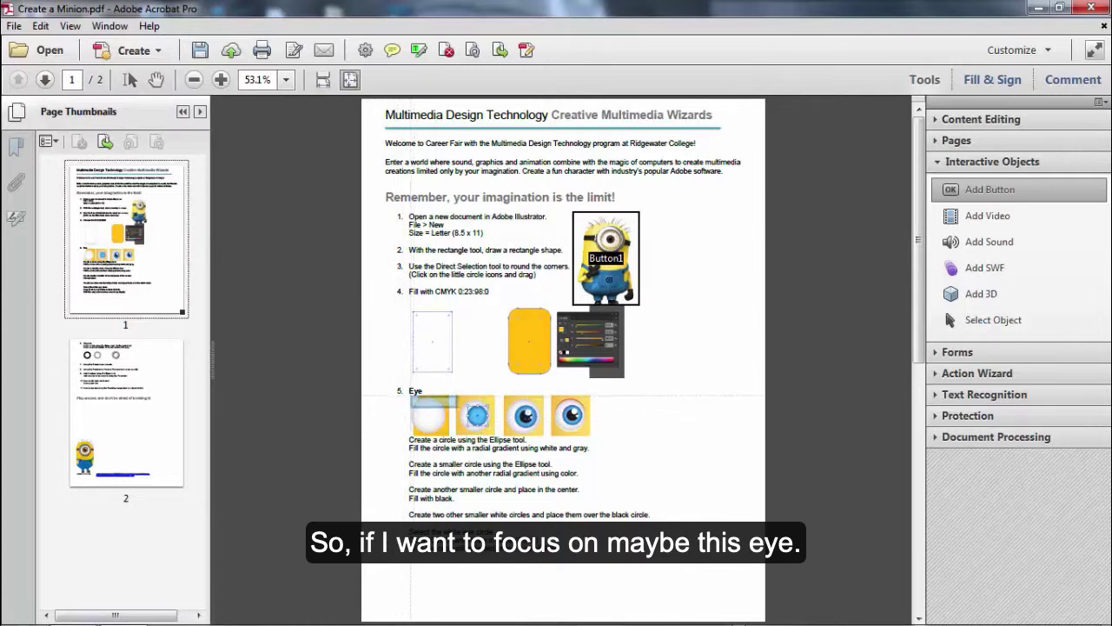
left_click_drag(410, 395, 590, 436)
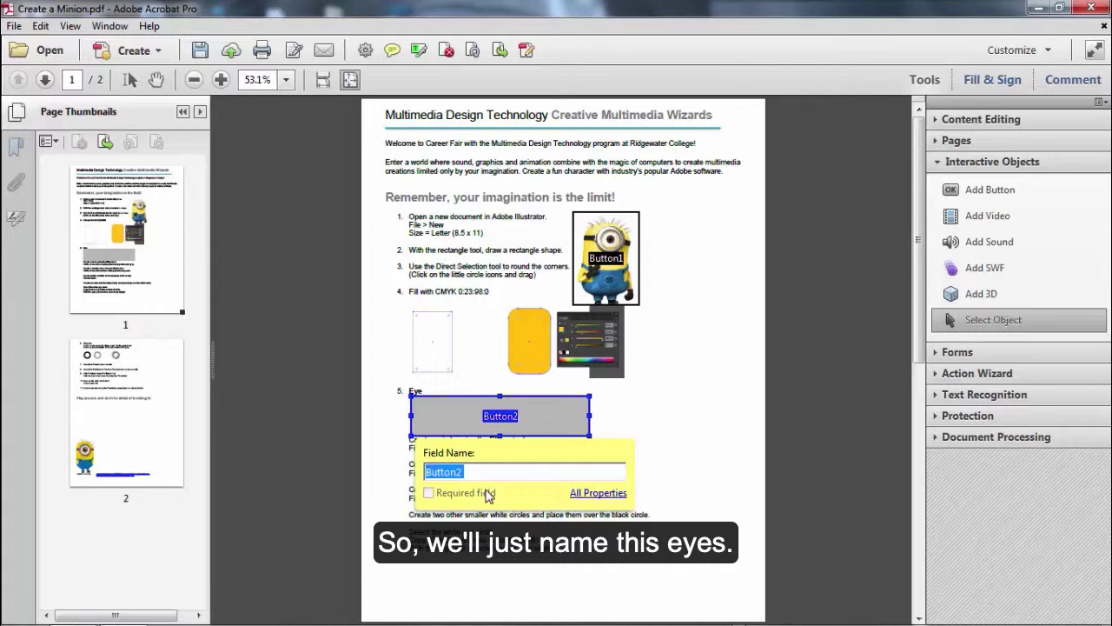
type("Eyes")
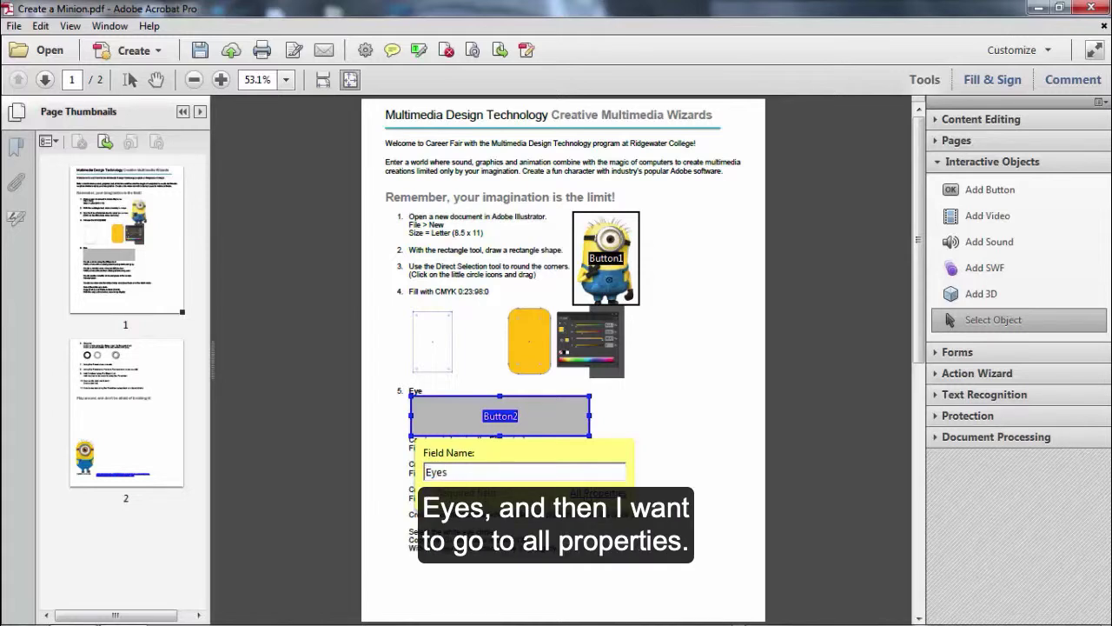
In the Eyes button's properties, set the tooltip to "Click to view instructions"
left_click(598, 493)
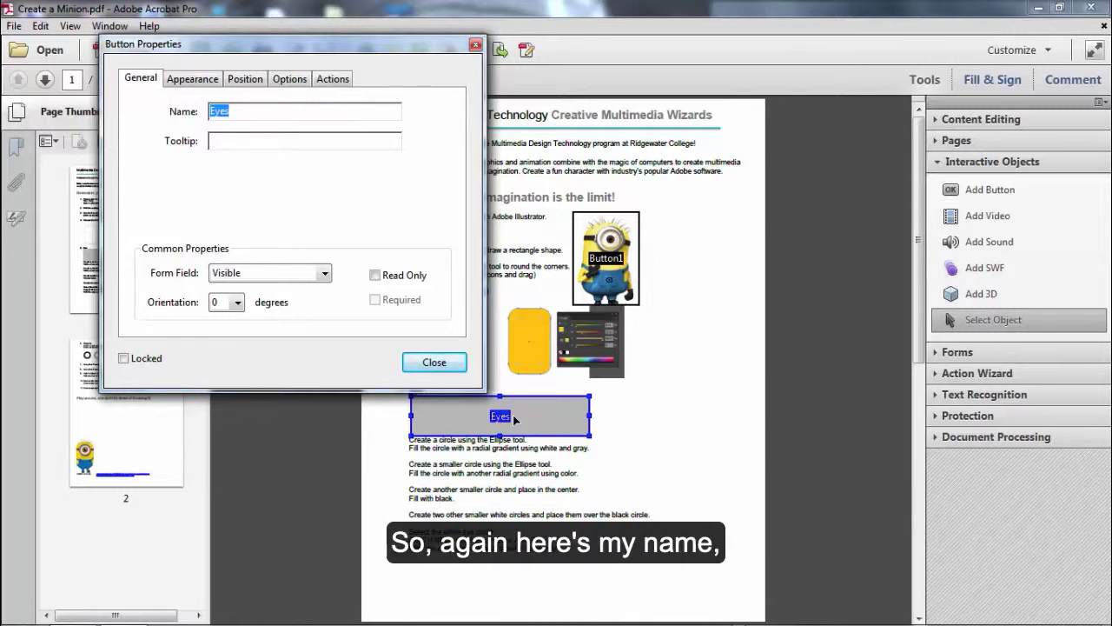
left_click(298, 147)
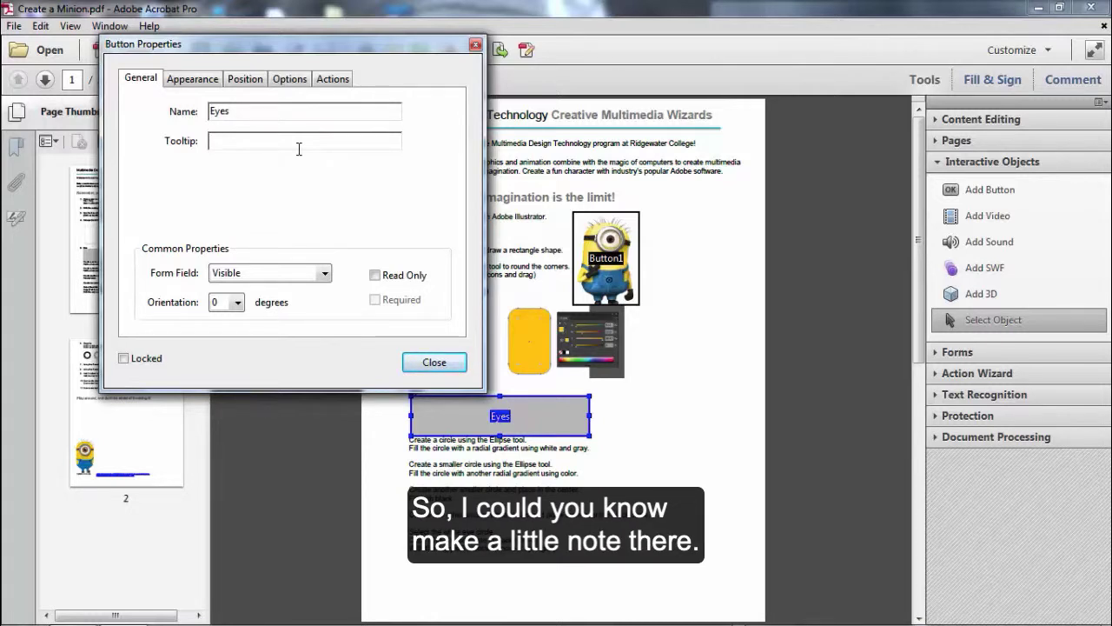
type("Click")
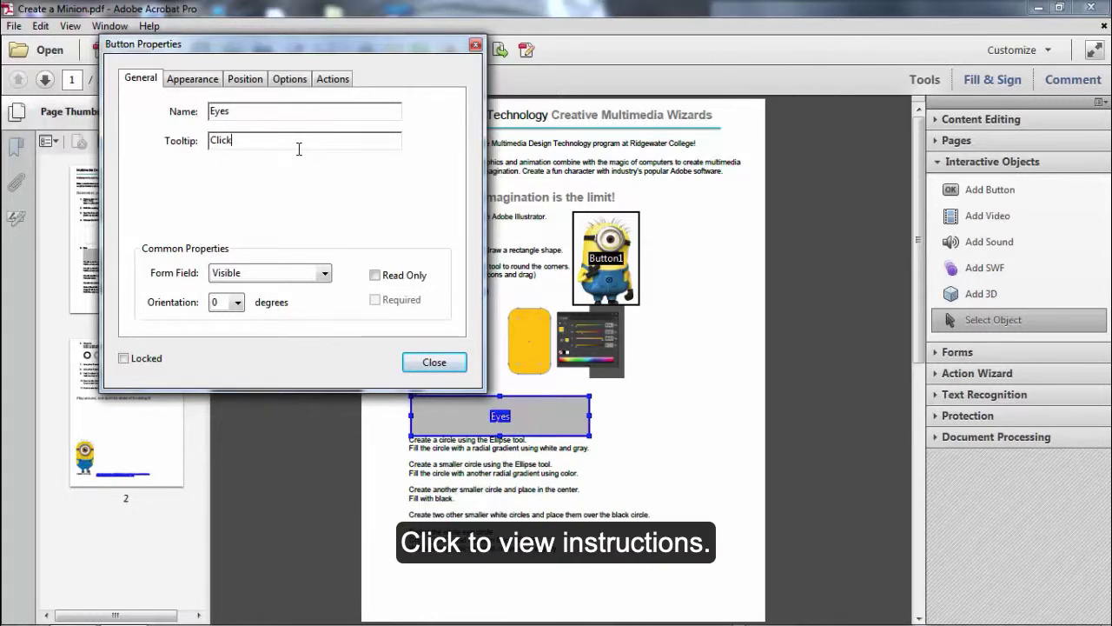
type(" to view instructions")
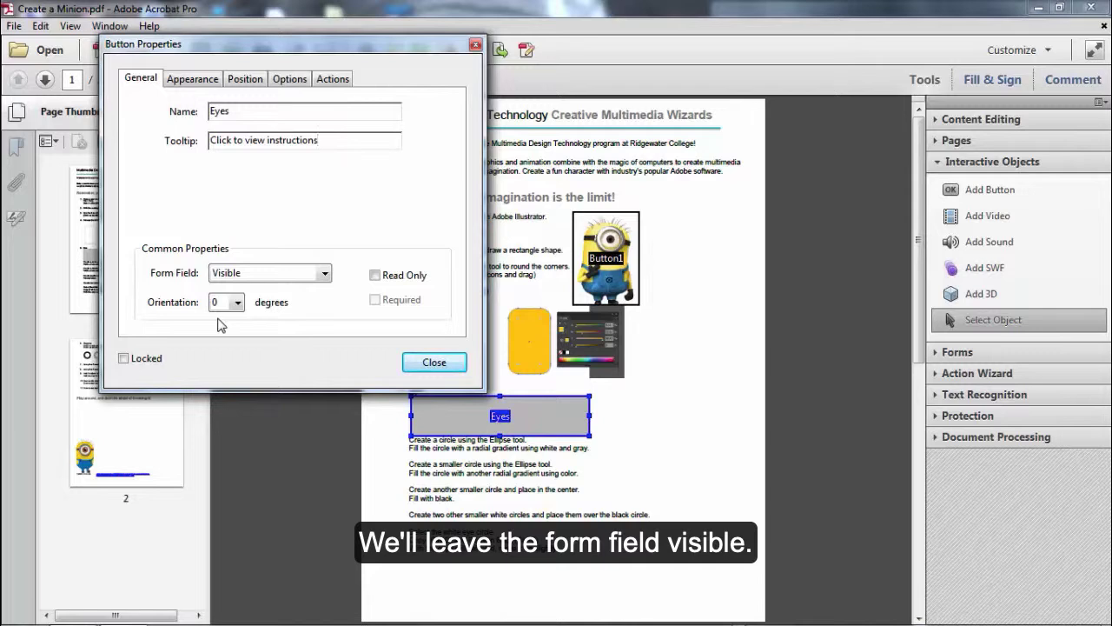
Remove the fill color from the Eyes button's appearance so the images beneath show through
left_click(195, 80)
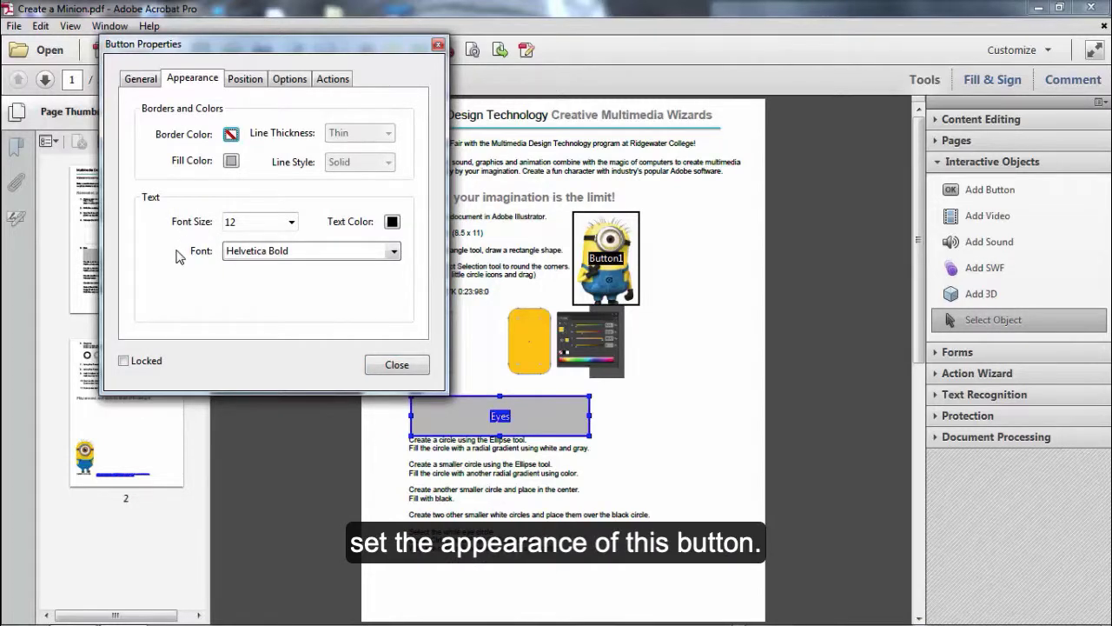
left_click(232, 162)
left_click(243, 180)
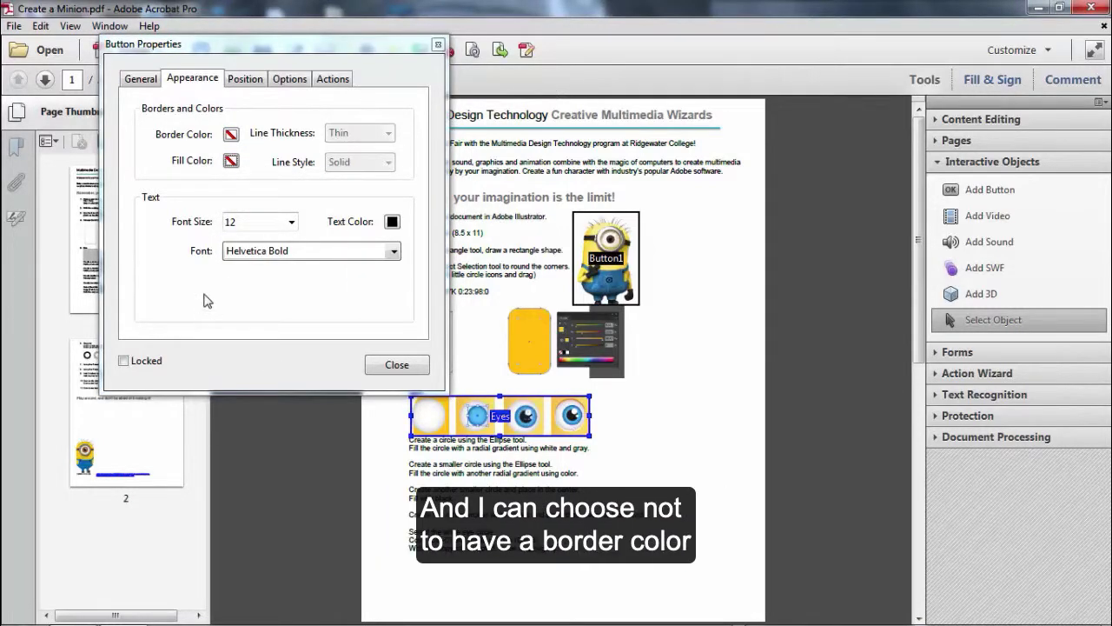
Try a black border with Thick line thickness on the Eyes button
left_click(230, 135)
left_click(230, 165)
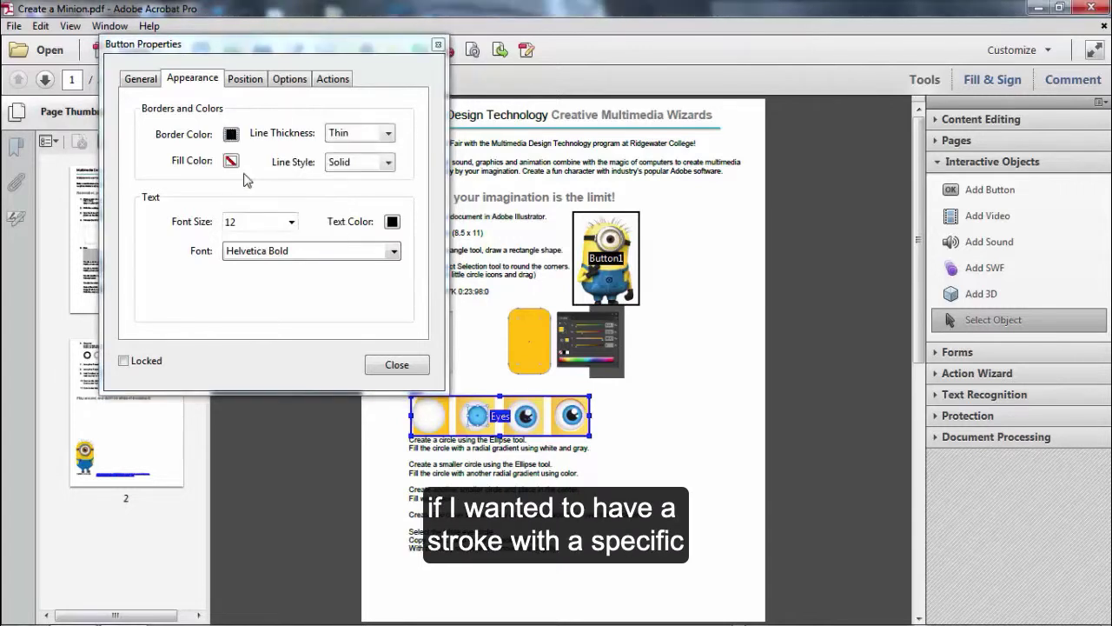
left_click(374, 133)
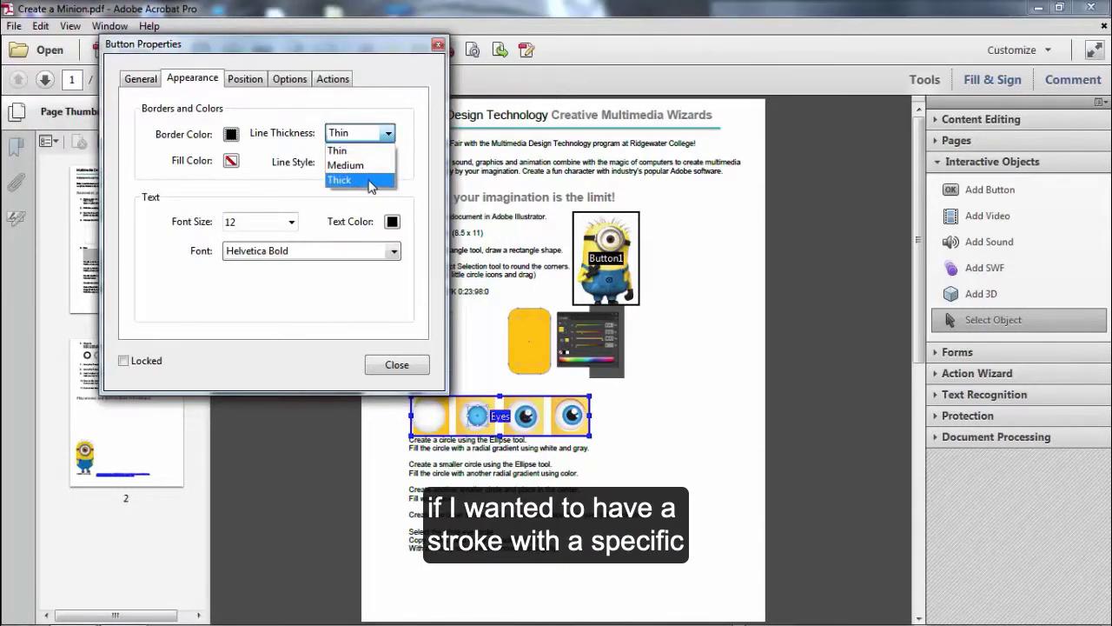
left_click(374, 179)
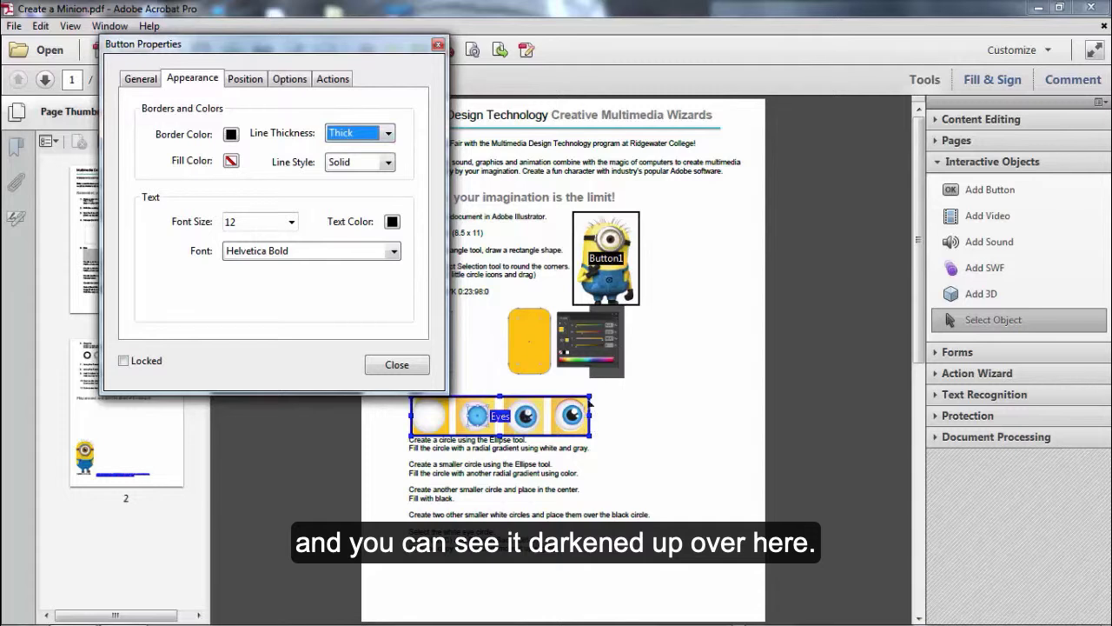
Reset the Eyes button's line thickness to Thin and its border color to none
left_click(347, 133)
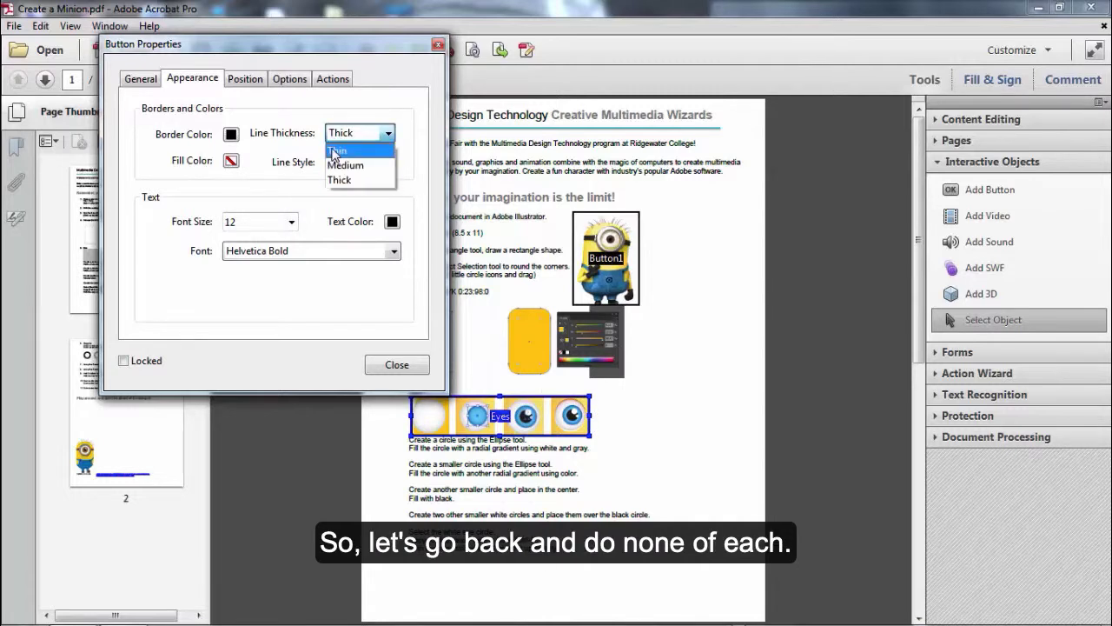
left_click(337, 148)
left_click(232, 135)
left_click(248, 149)
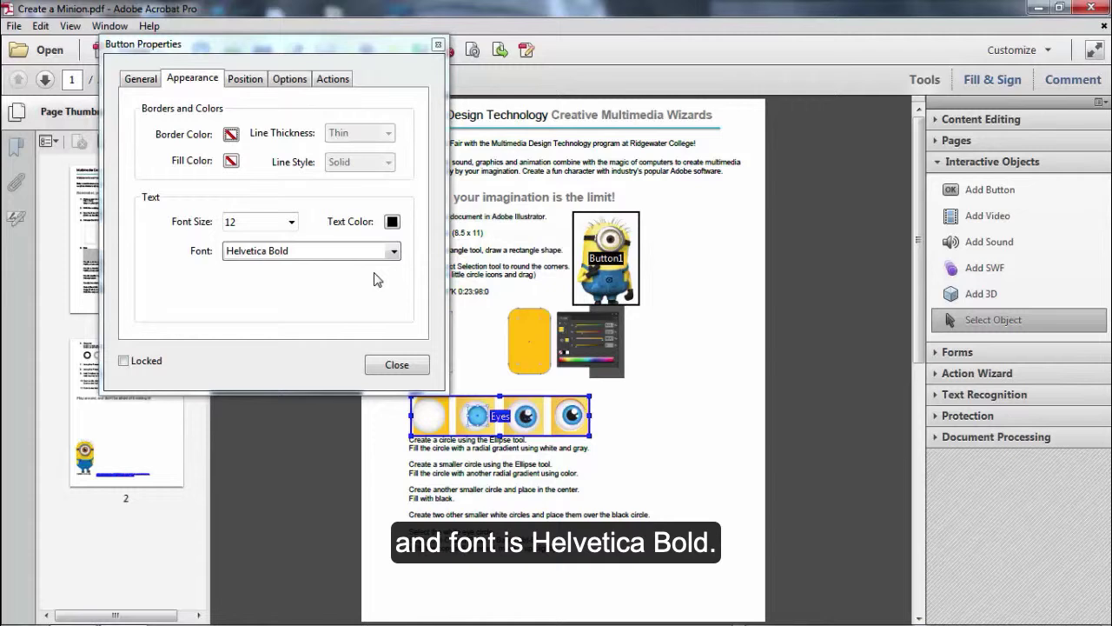
Review the Eyes button's position settings and try the Icon only layout before returning it to Label only
left_click(248, 83)
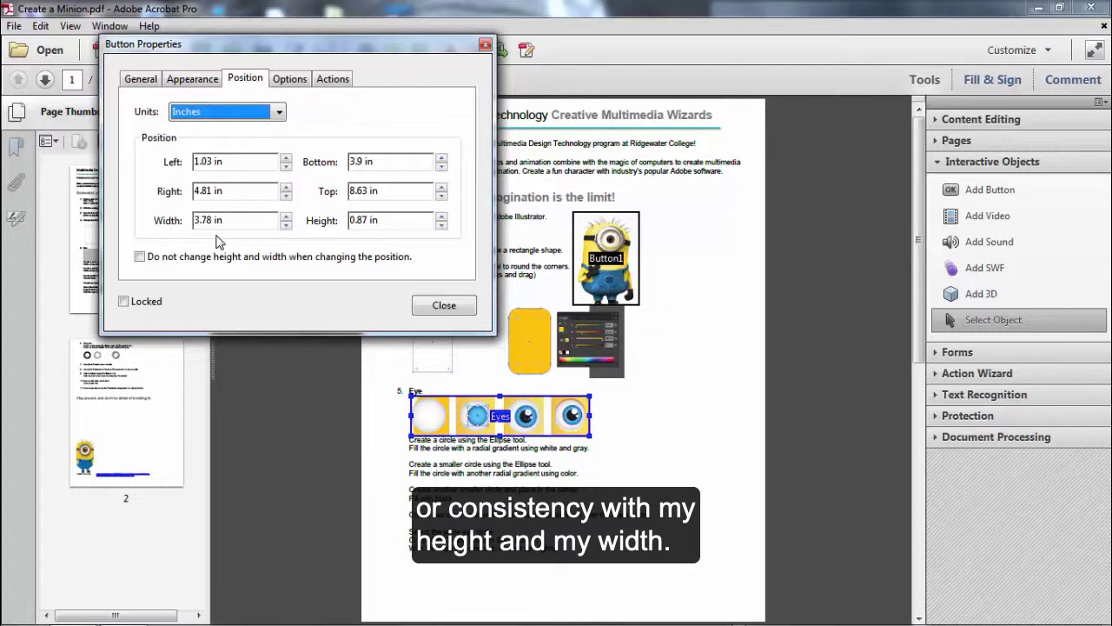
left_click(306, 83)
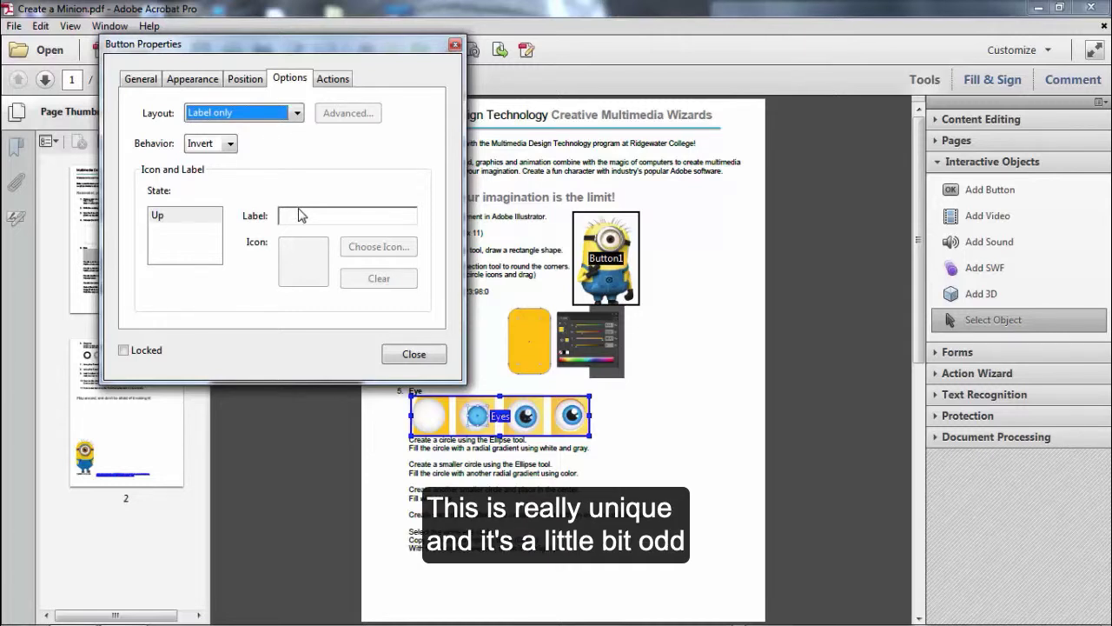
left_click(297, 113)
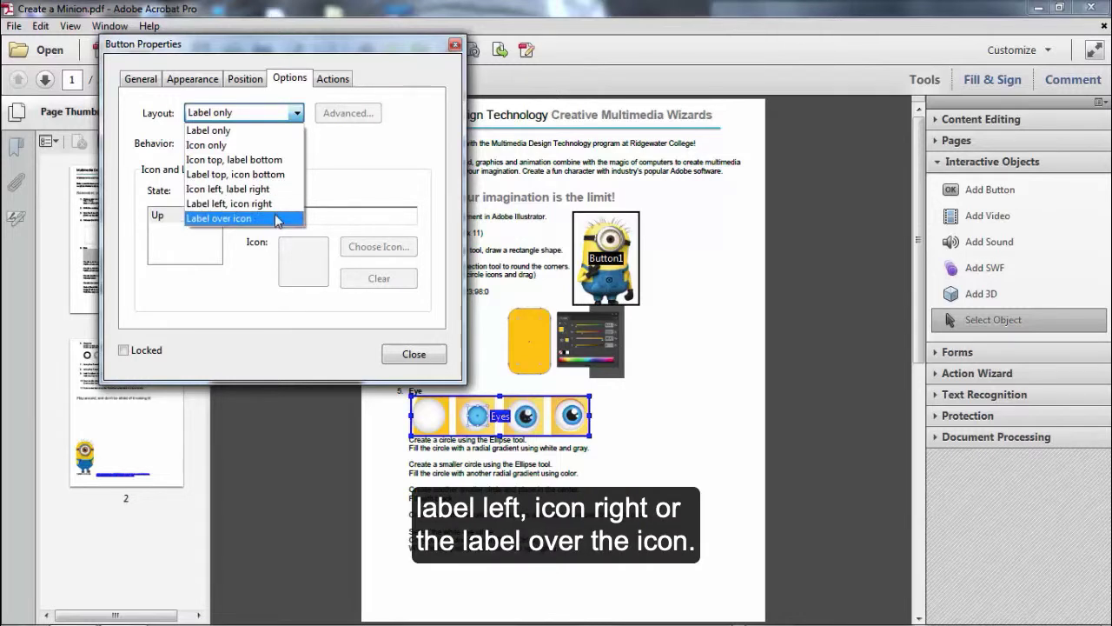
left_click(246, 153)
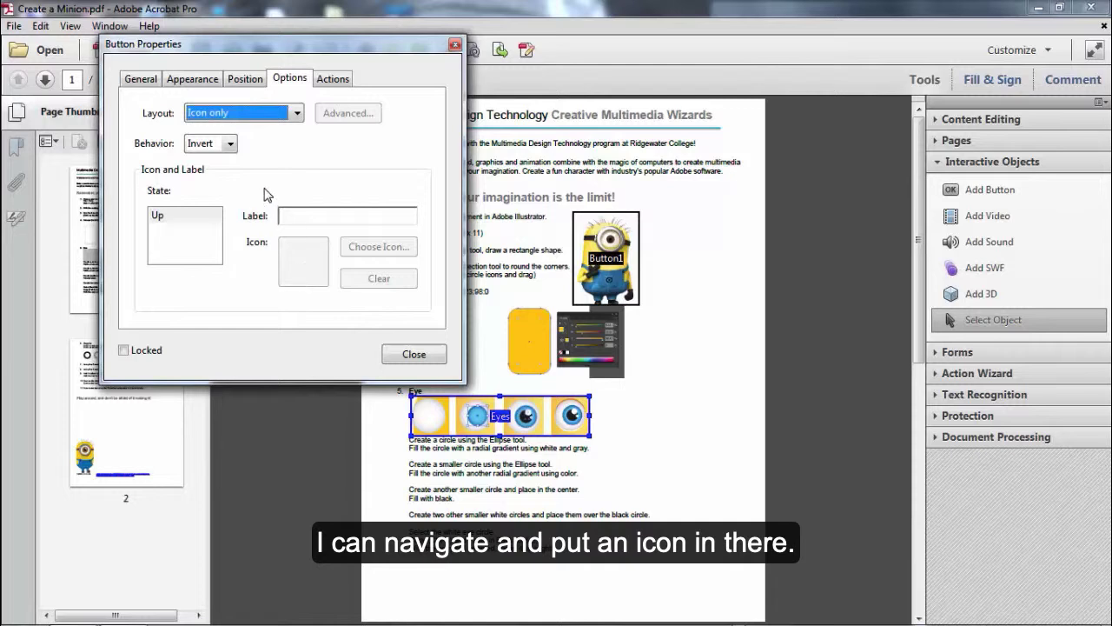
left_click(267, 117)
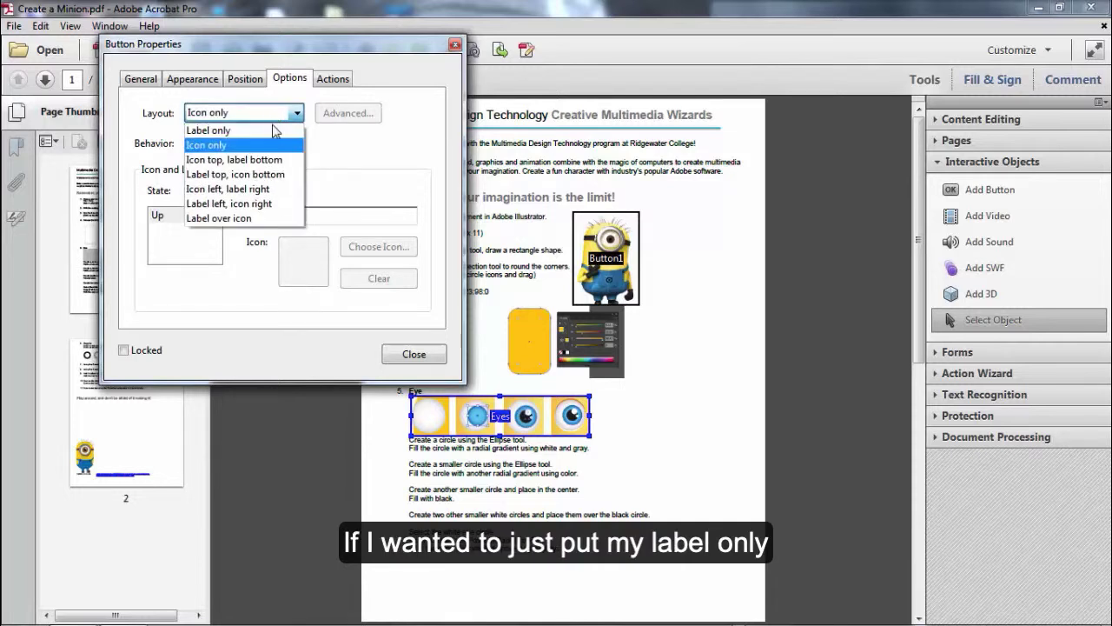
left_click(261, 128)
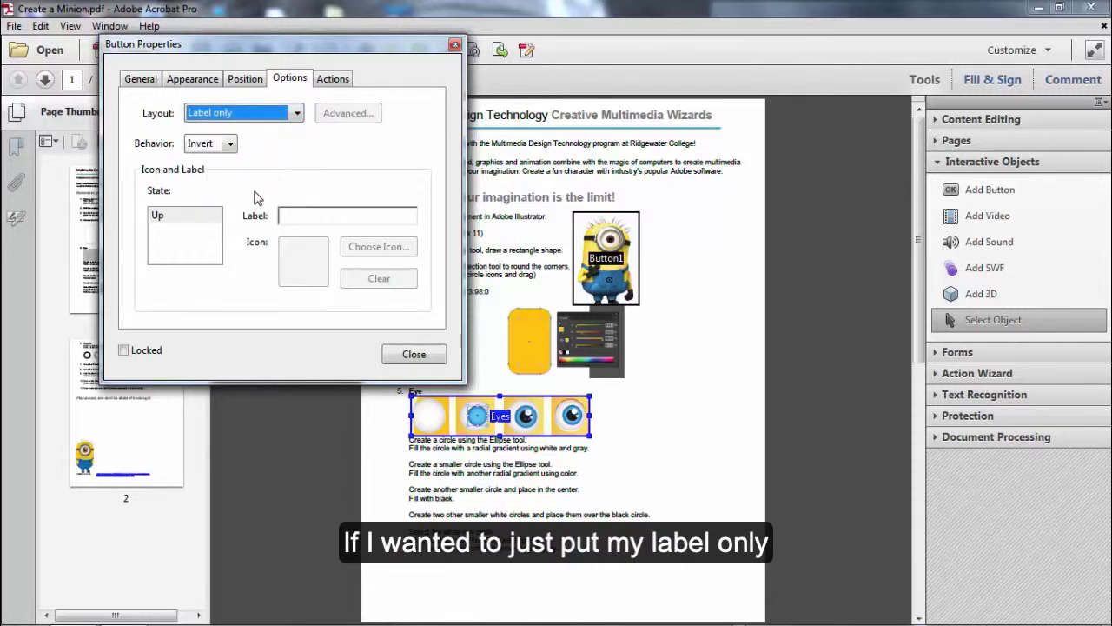
Keep the Eyes button's behavior as Invert and set the label of its Up state to Instructions
left_click(231, 145)
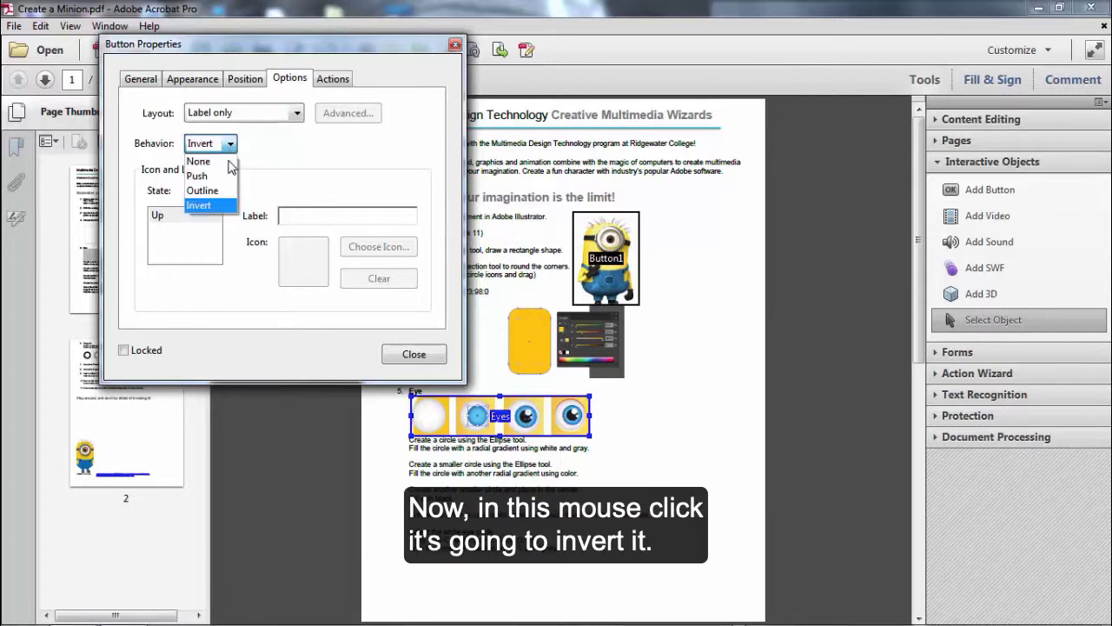
left_click(200, 207)
left_click(195, 217)
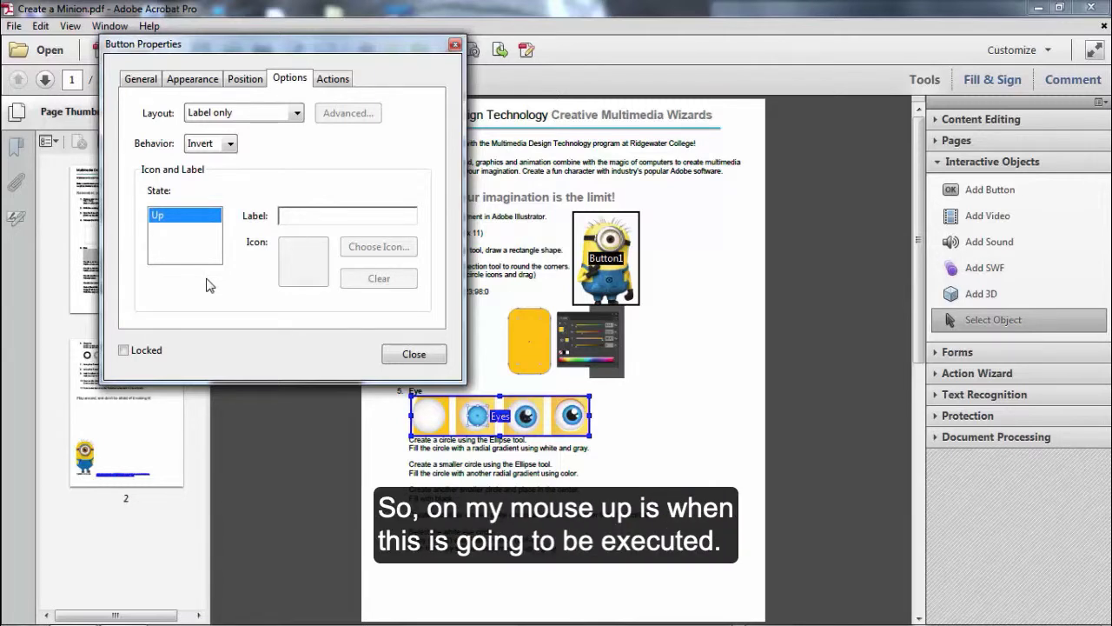
left_click(302, 217)
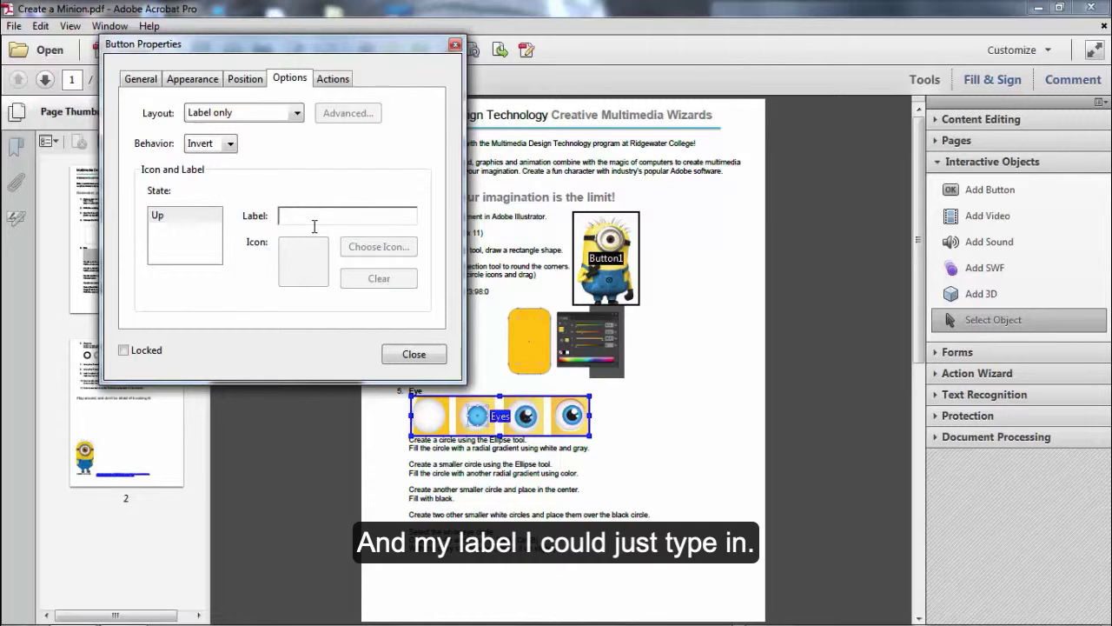
type("Instru")
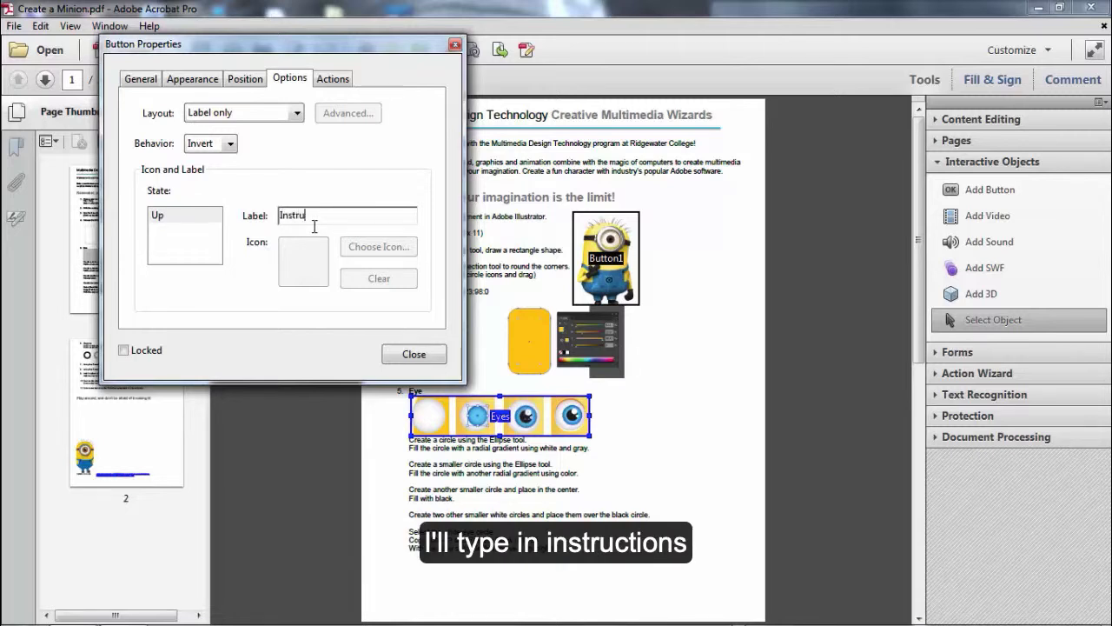
type("ctions")
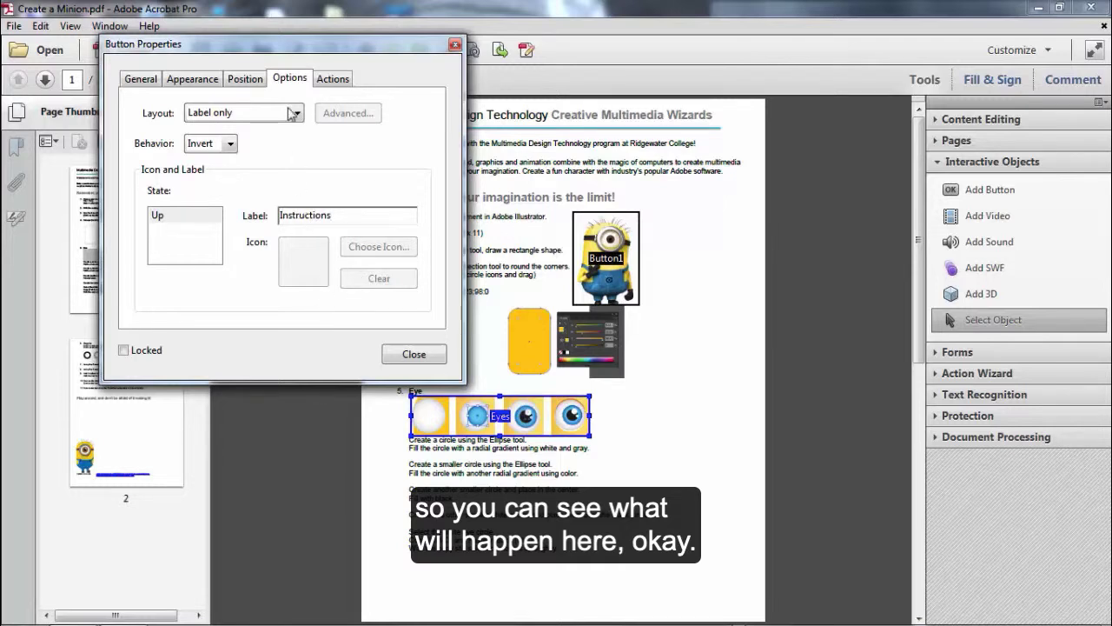
Set the Eyes button's action trigger to Mouse Up and its action type to Execute a menu item
left_click(335, 80)
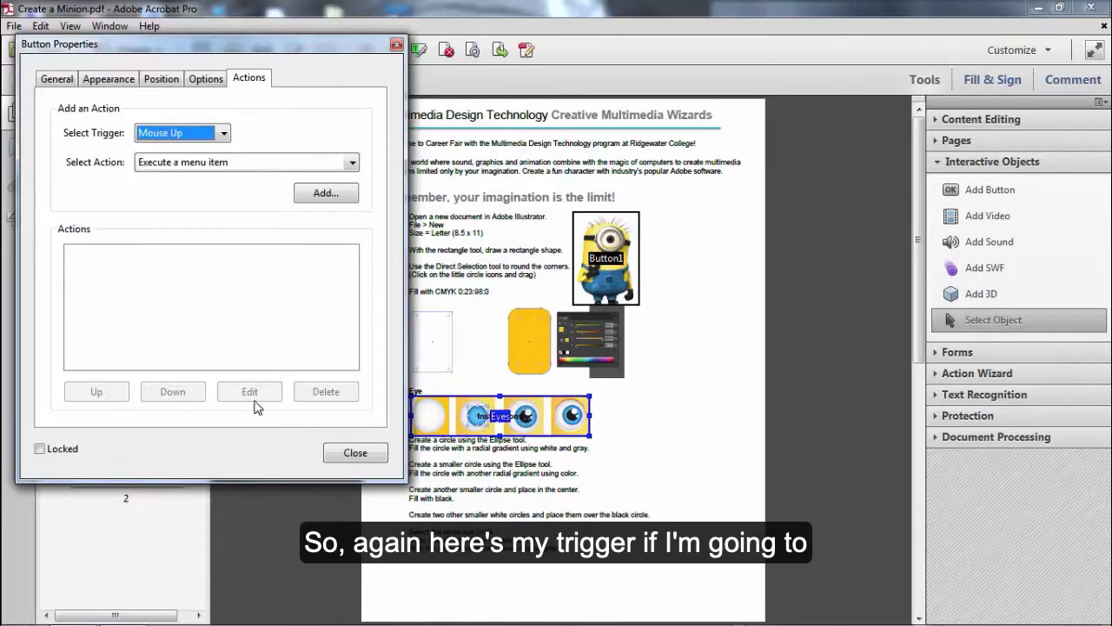
left_click(223, 134)
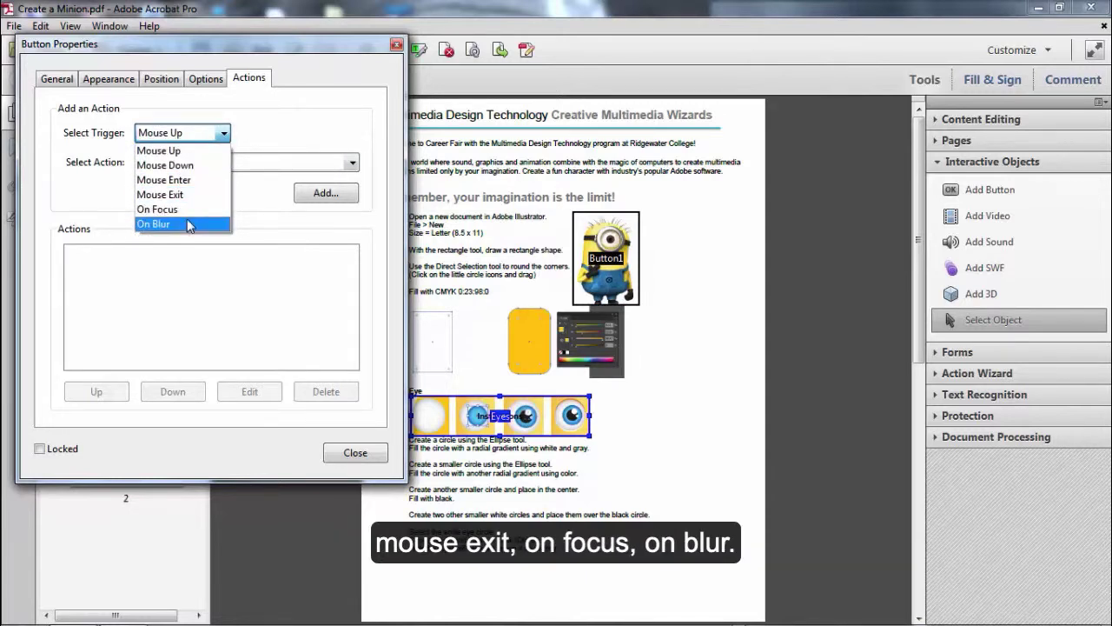
left_click(195, 152)
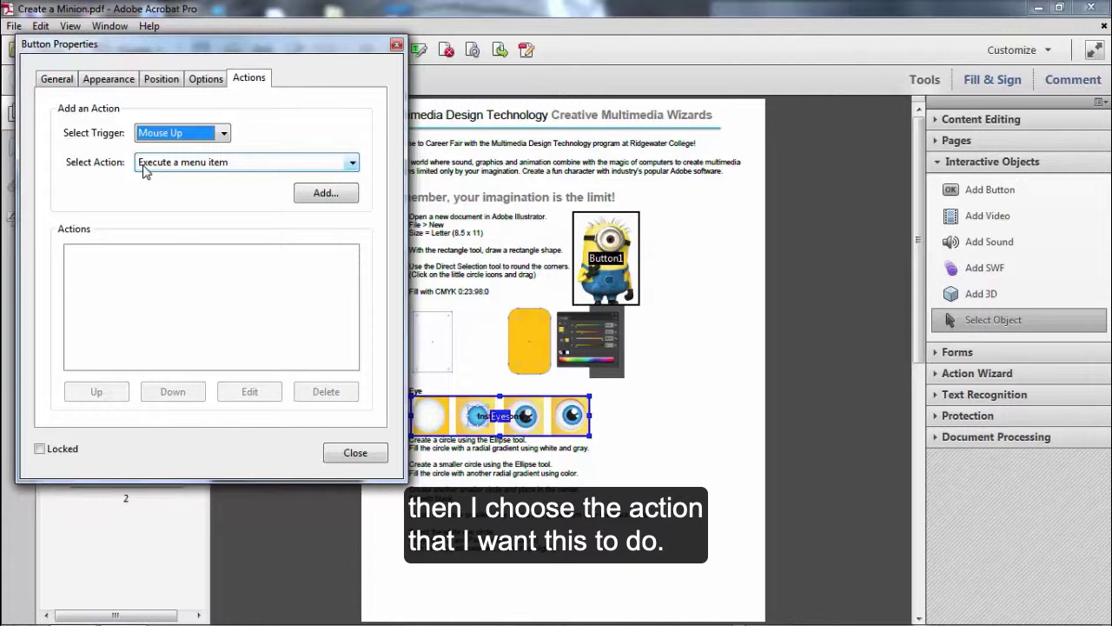
left_click(186, 165)
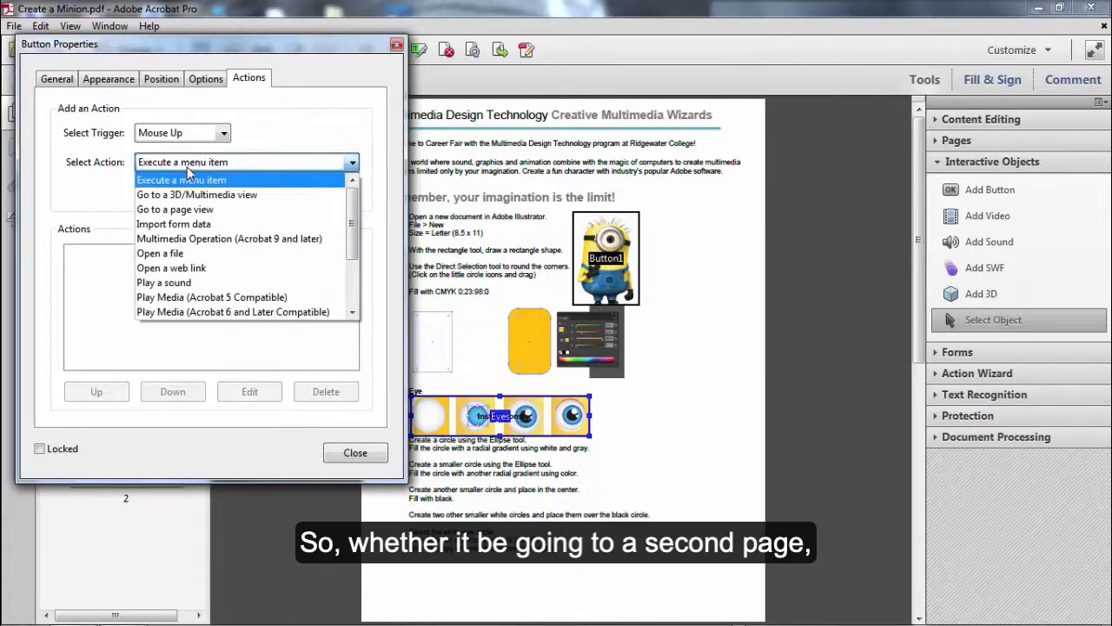
left_click_drag(353, 246, 349, 304)
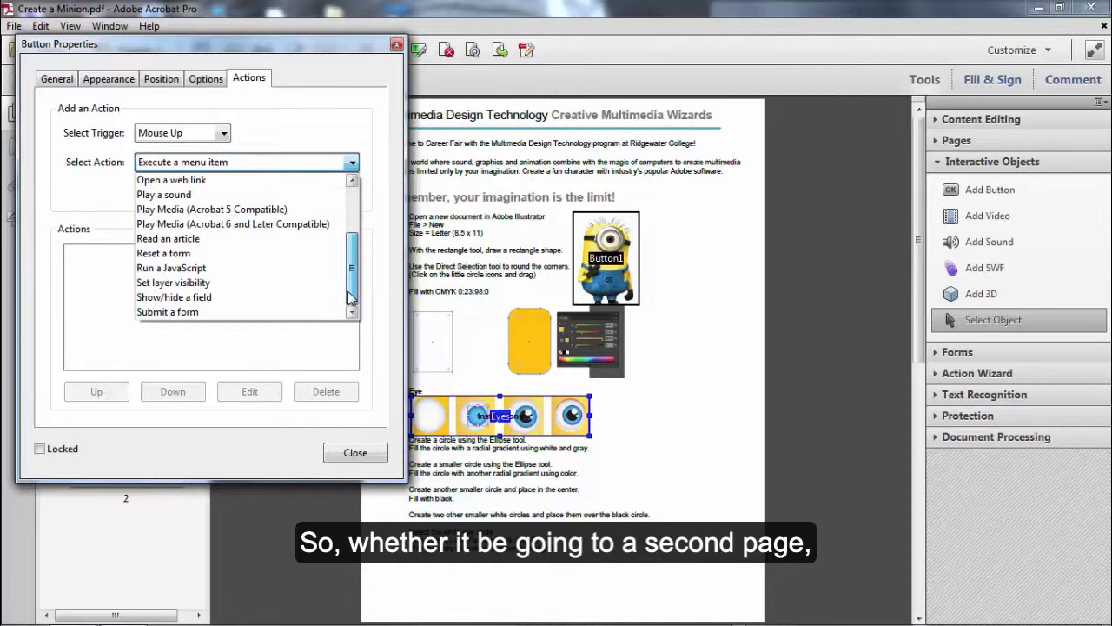
scroll(351, 298, "up", 1)
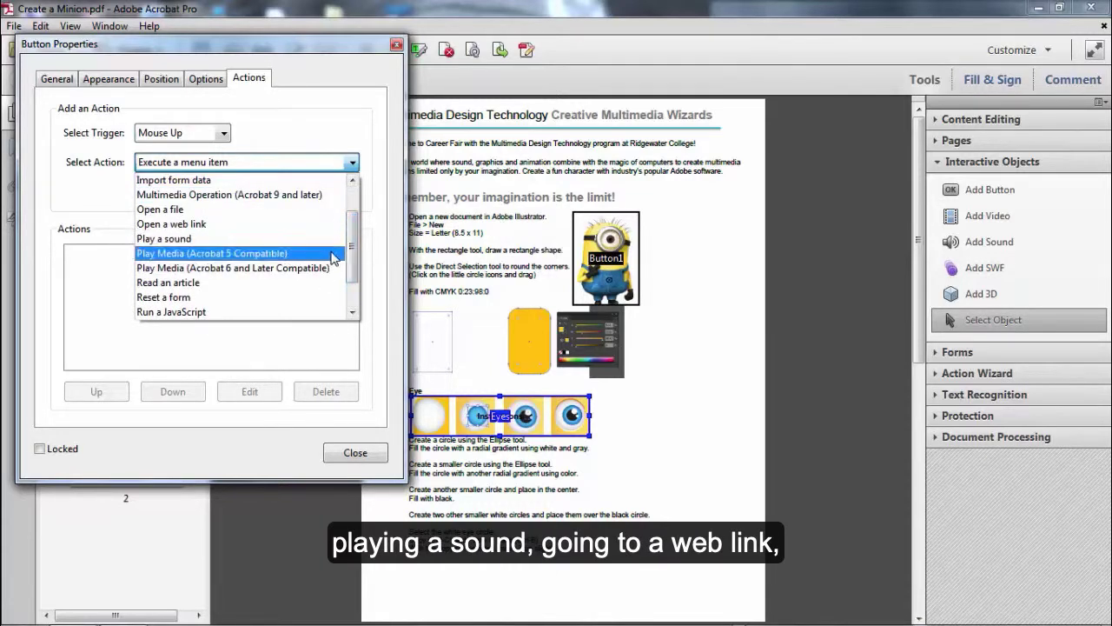
scroll(351, 261, "up", 1)
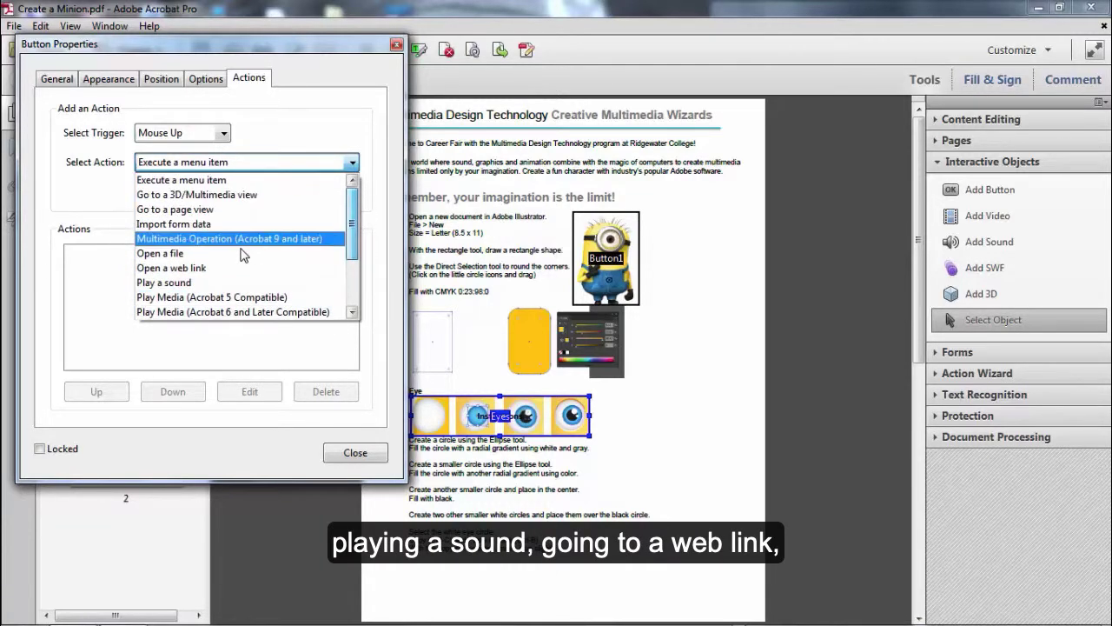
left_click(222, 183)
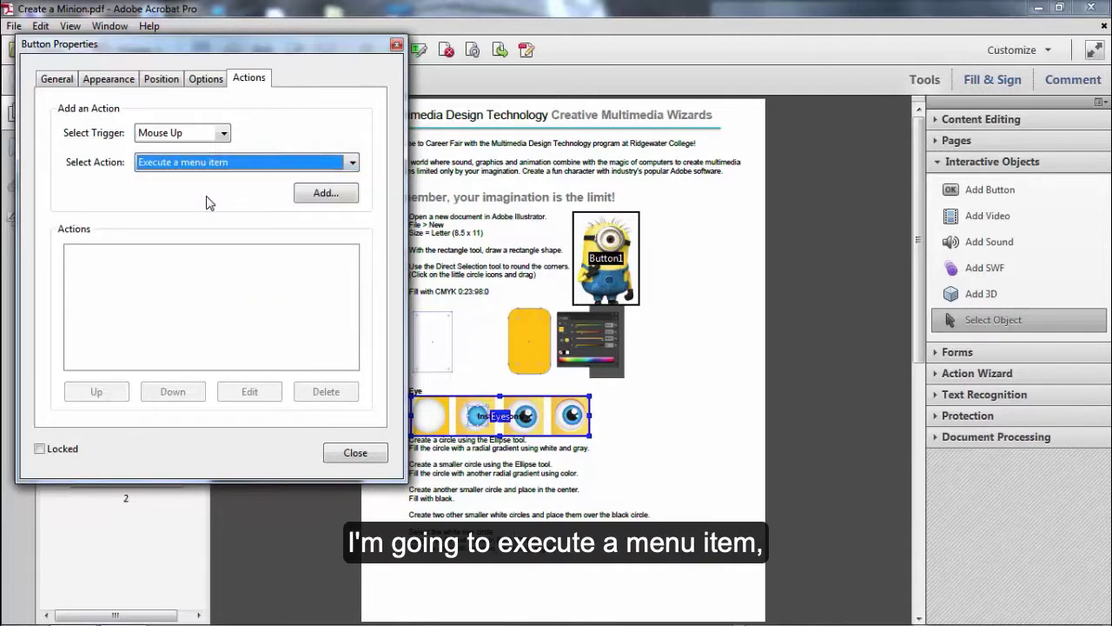
Add the menu item View>Zoom>Zoom To... as the Eyes button's Mouse Up action
left_click(335, 196)
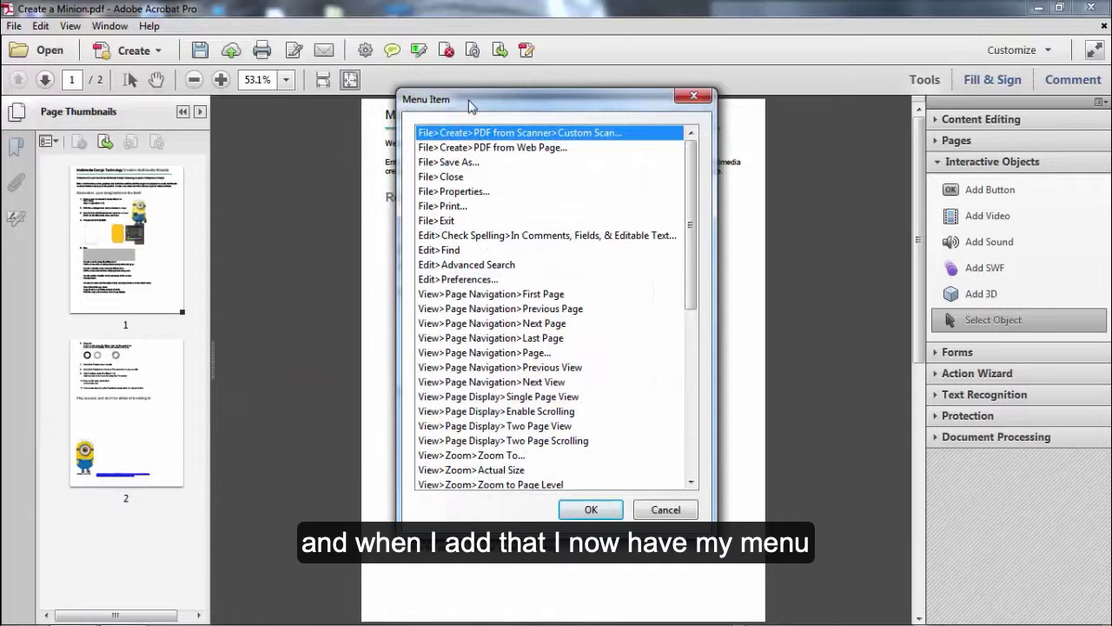
left_click_drag(471, 101, 398, 124)
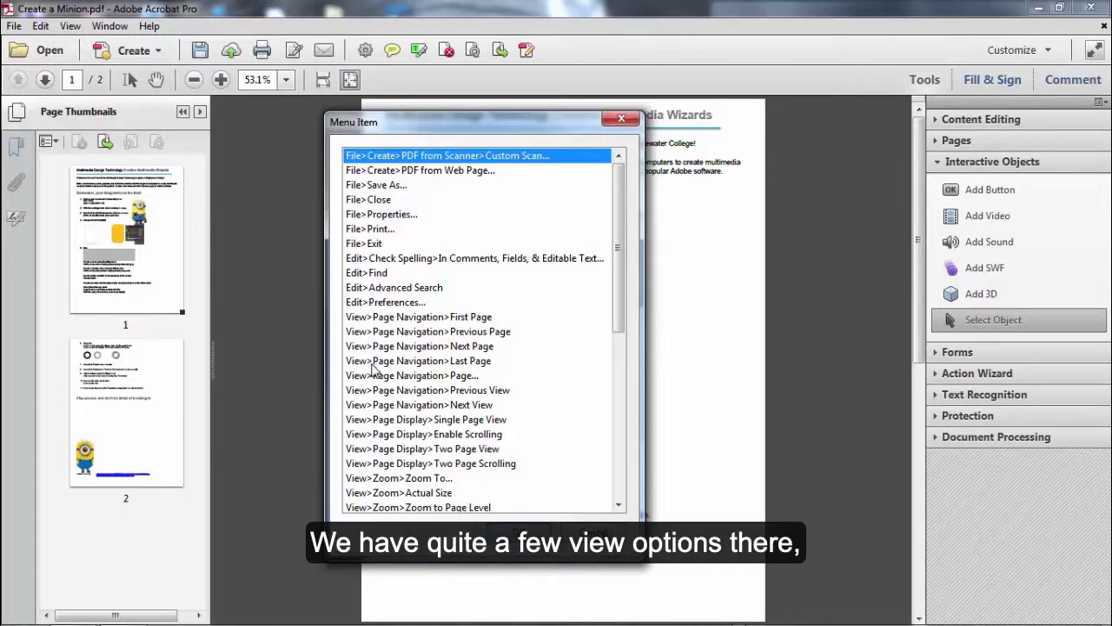
left_click_drag(624, 328, 629, 498)
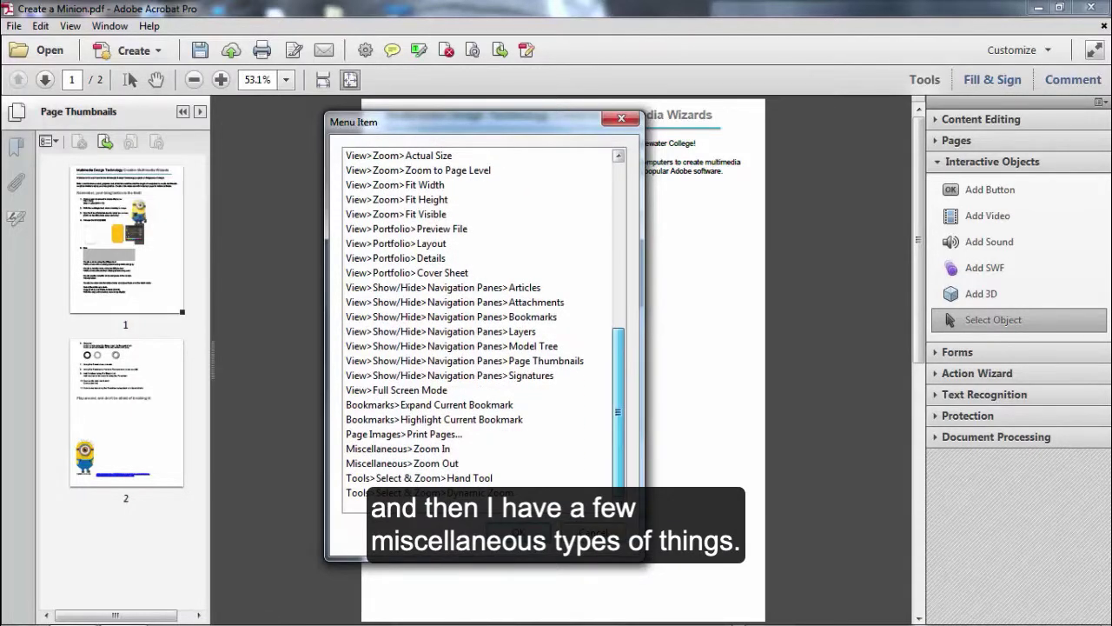
left_click_drag(627, 495, 653, 374)
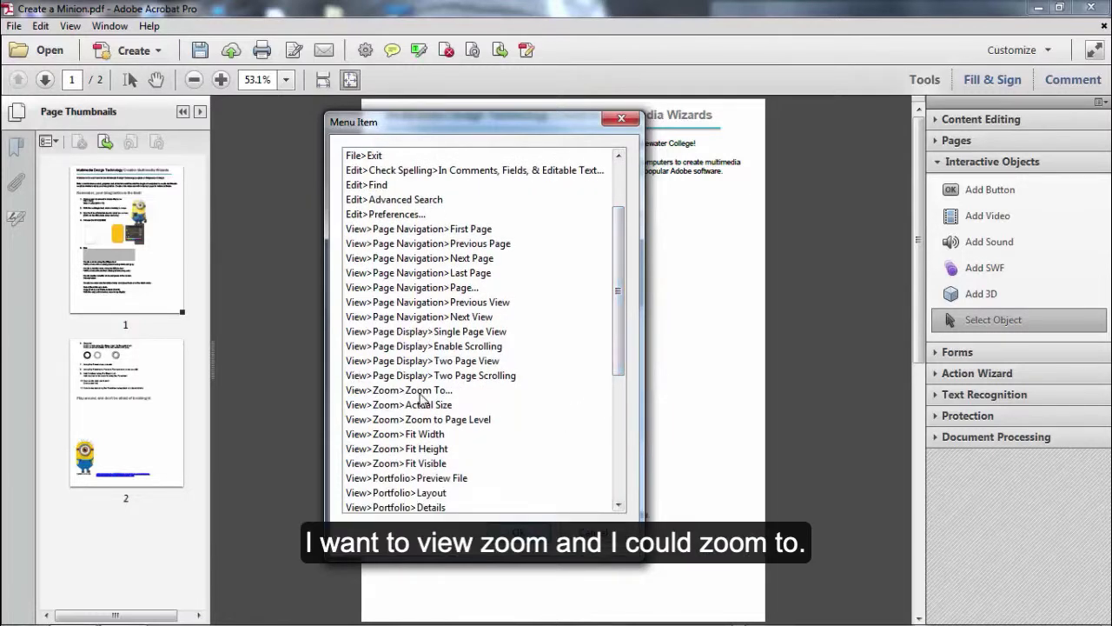
left_click_drag(621, 356, 619, 387)
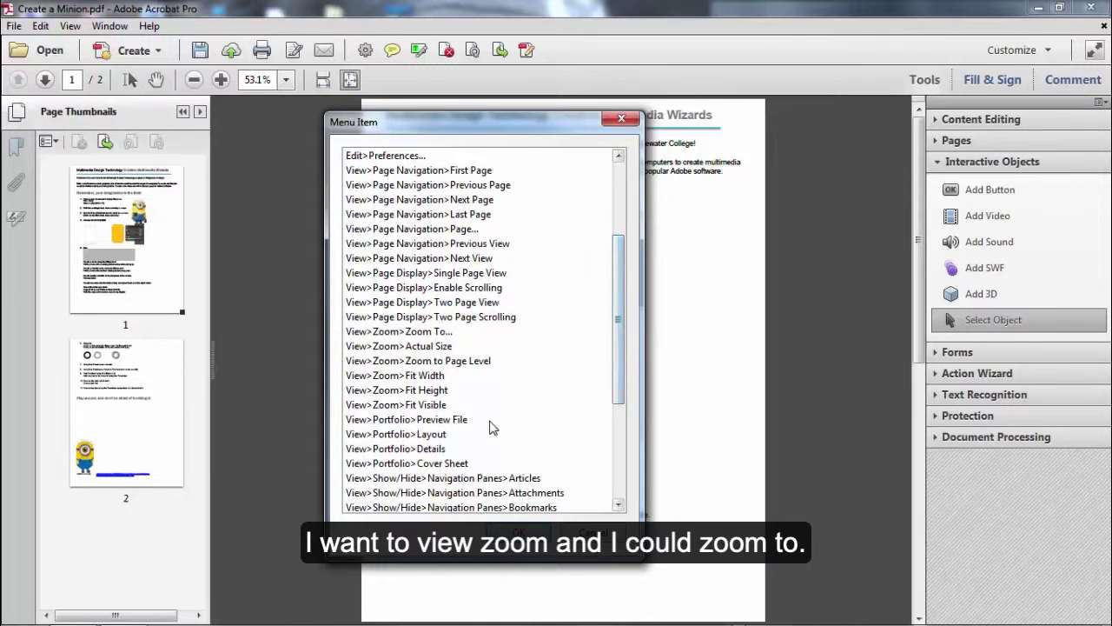
left_click(431, 332)
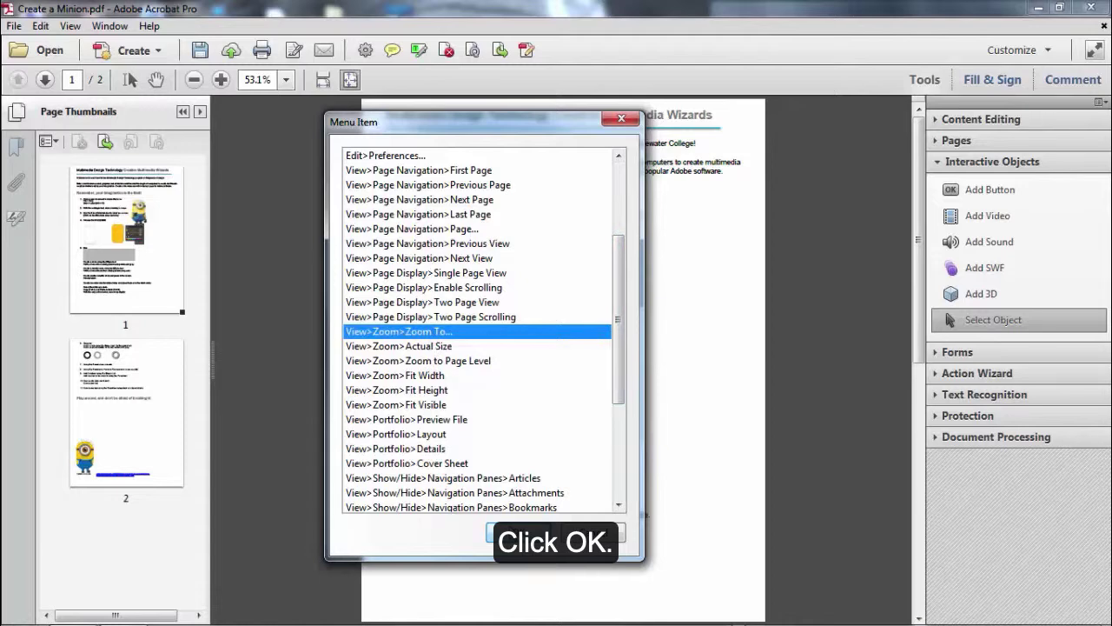
left_click(503, 533)
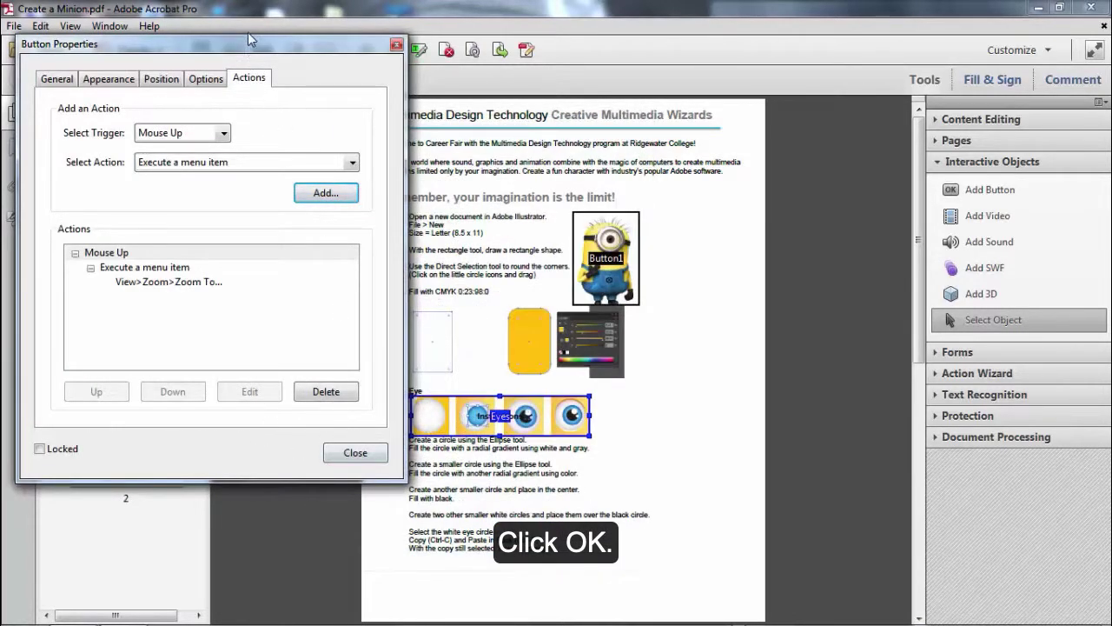
Enlarge page 1 to fit the window width, check the Eyes button there and close its properties
left_click_drag(263, 44, 245, 83)
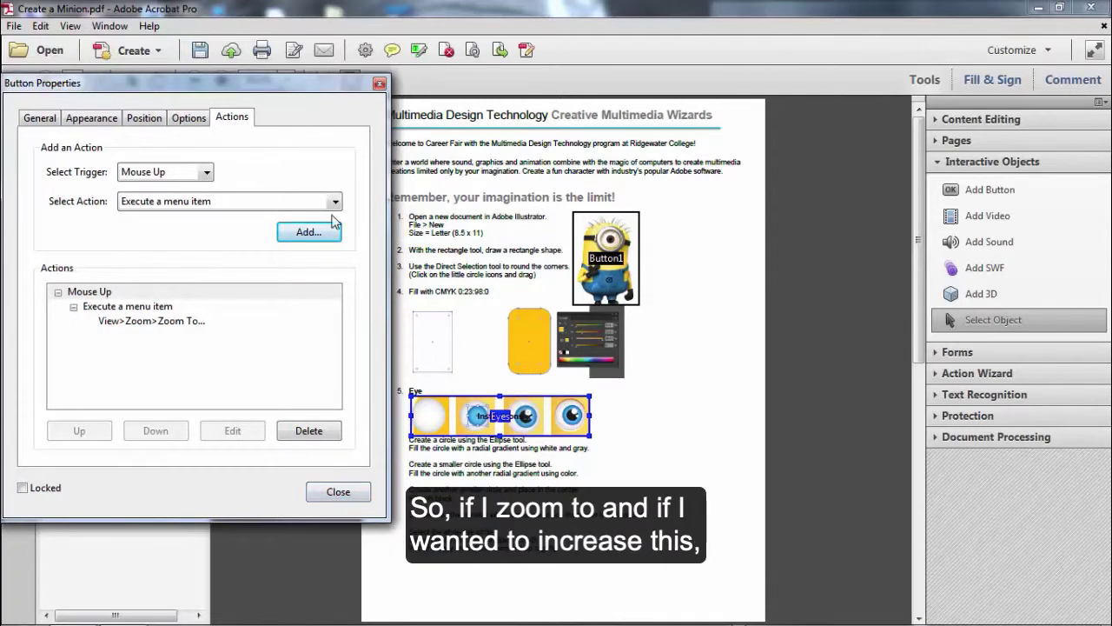
left_click_drag(326, 85, 322, 148)
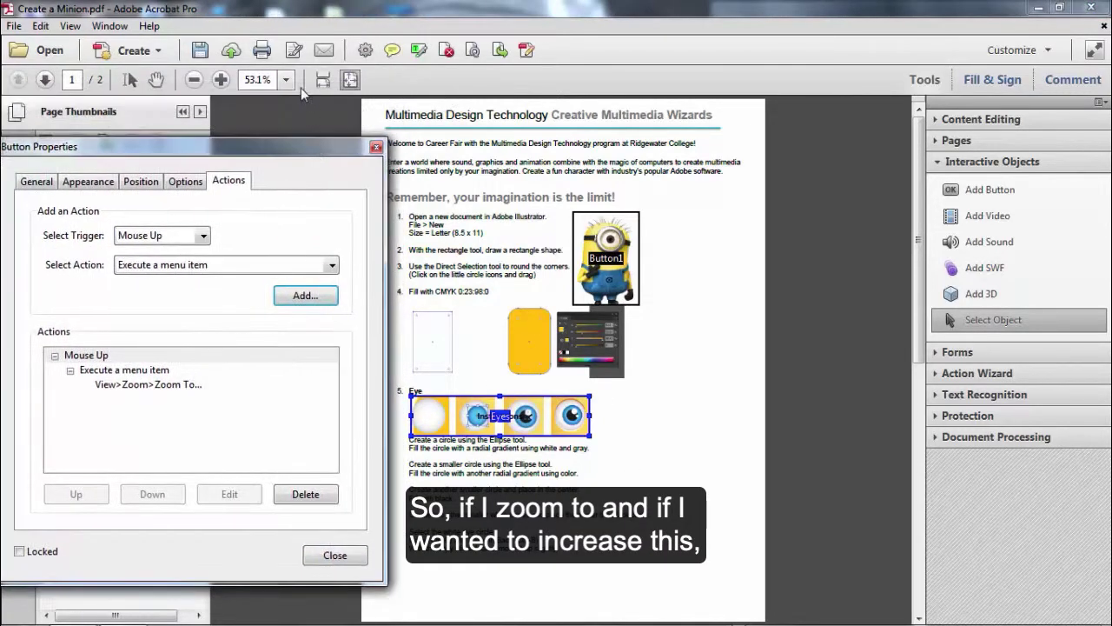
left_click(320, 79)
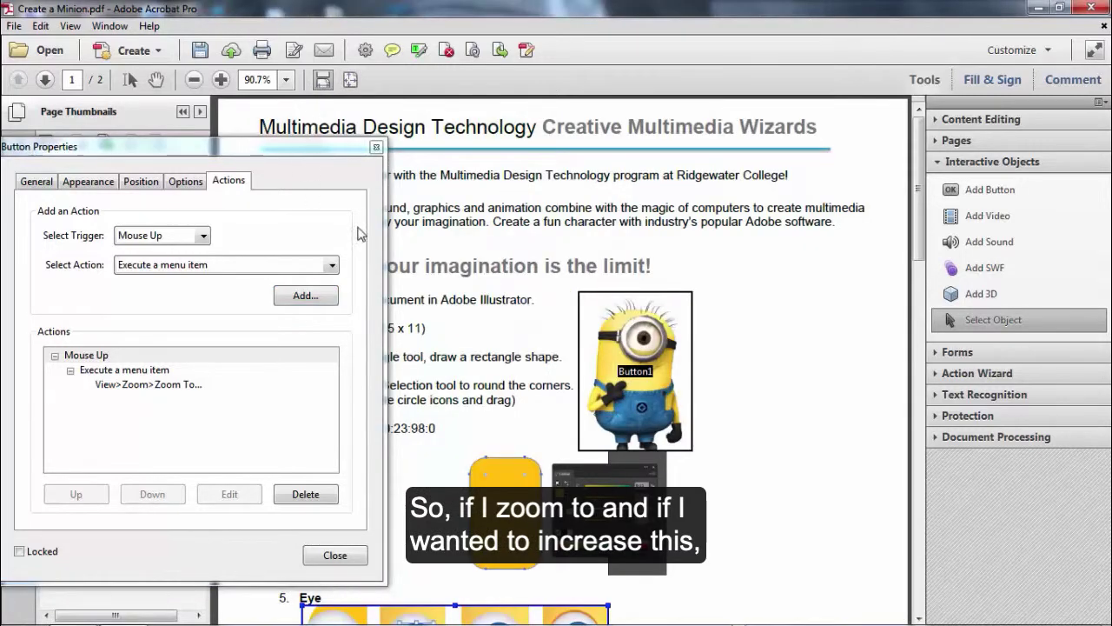
scroll(737, 439, "down", 3)
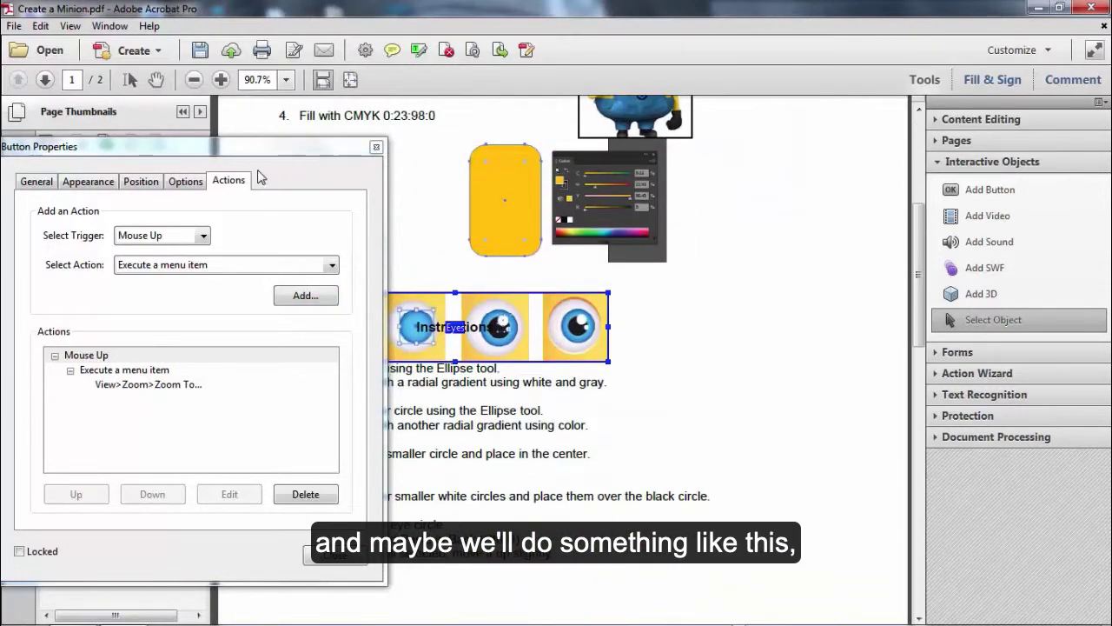
left_click_drag(258, 178, 345, 125)
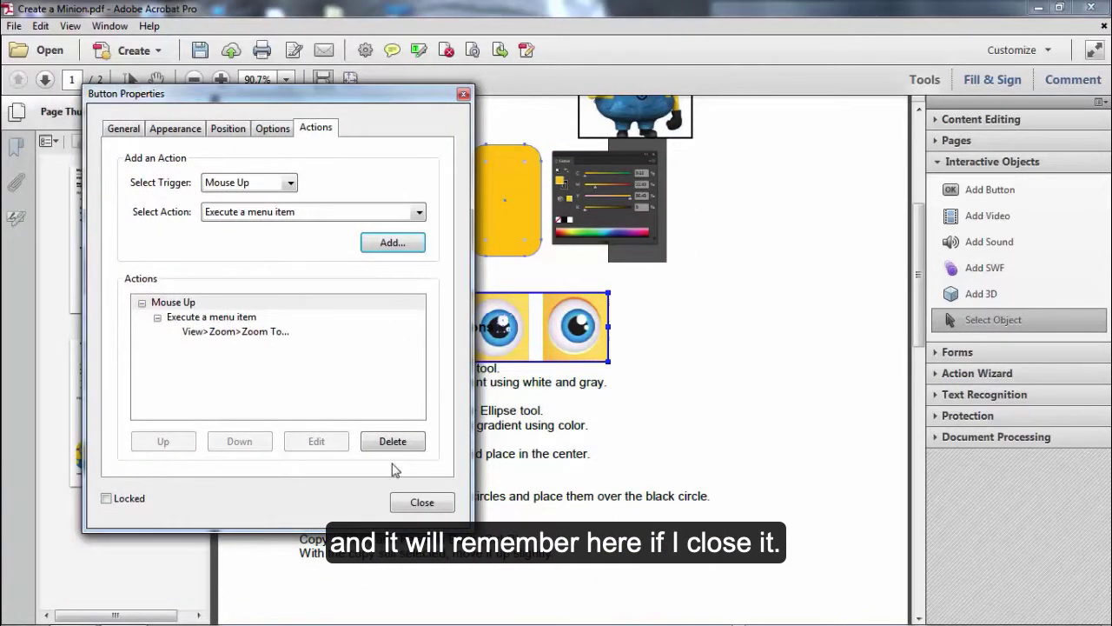
left_click(422, 504)
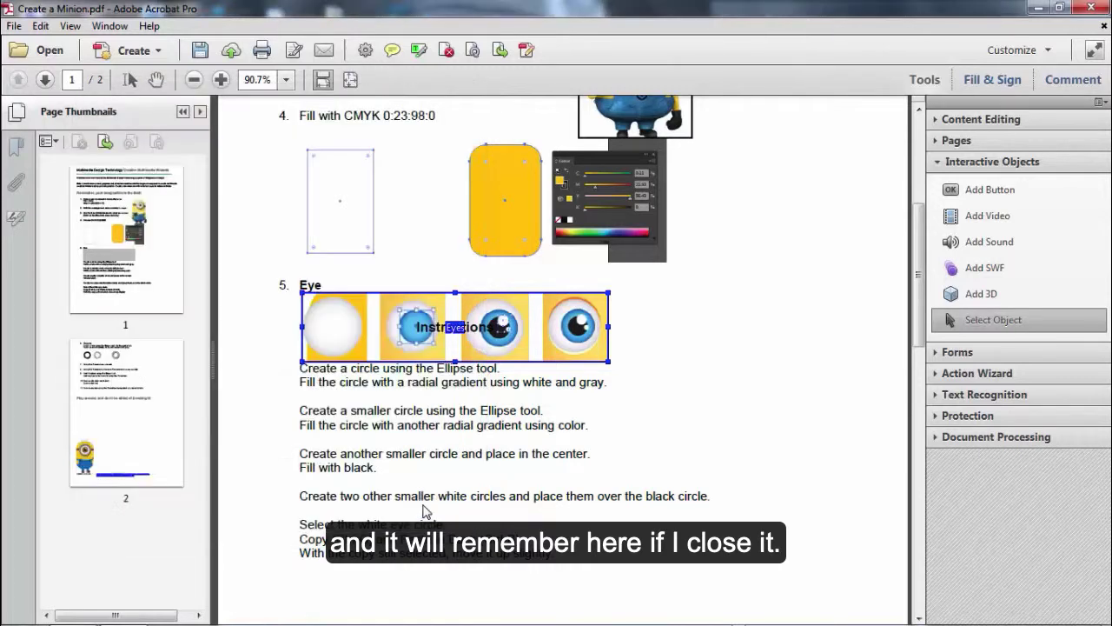
Fit the whole first page in the window and show the editing options of the button over the minion image
left_click(100, 219)
left_click(350, 80)
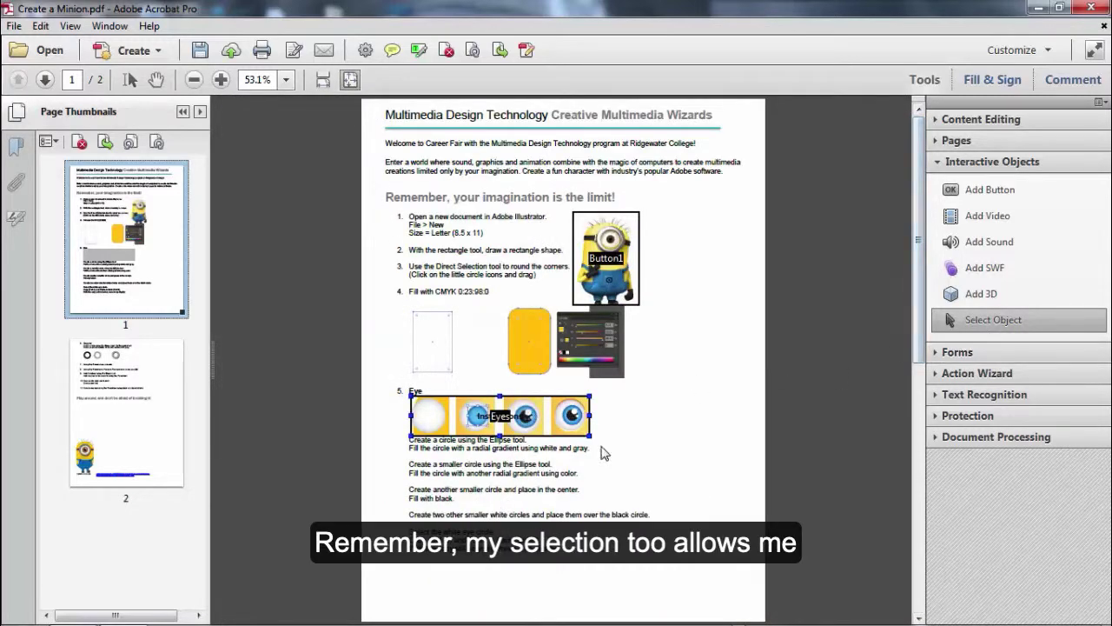
left_click(620, 296)
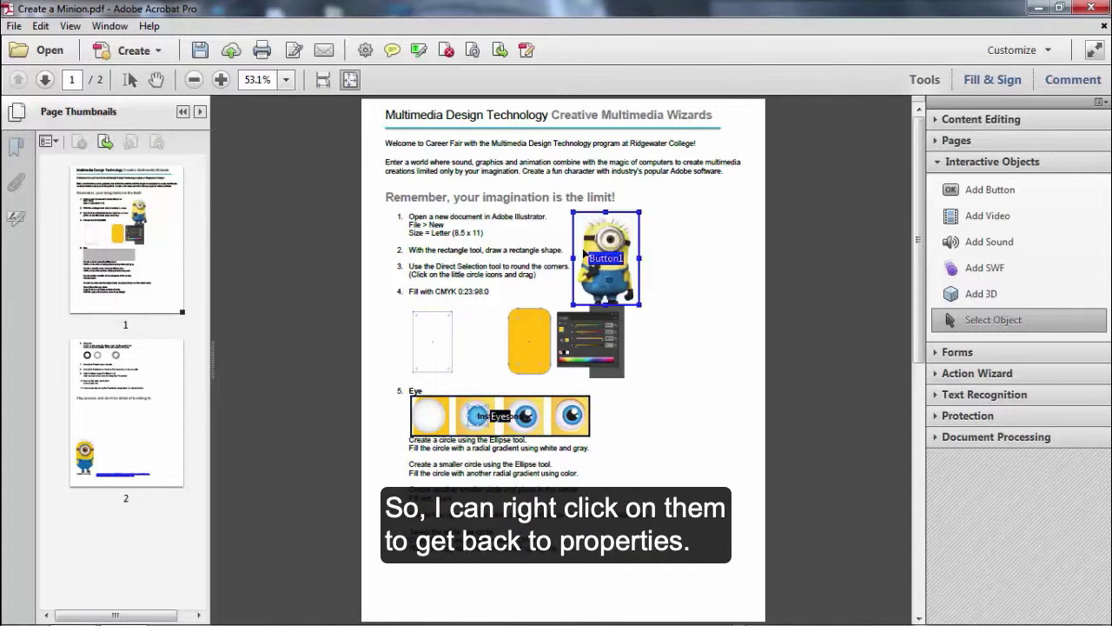
right_click(583, 251)
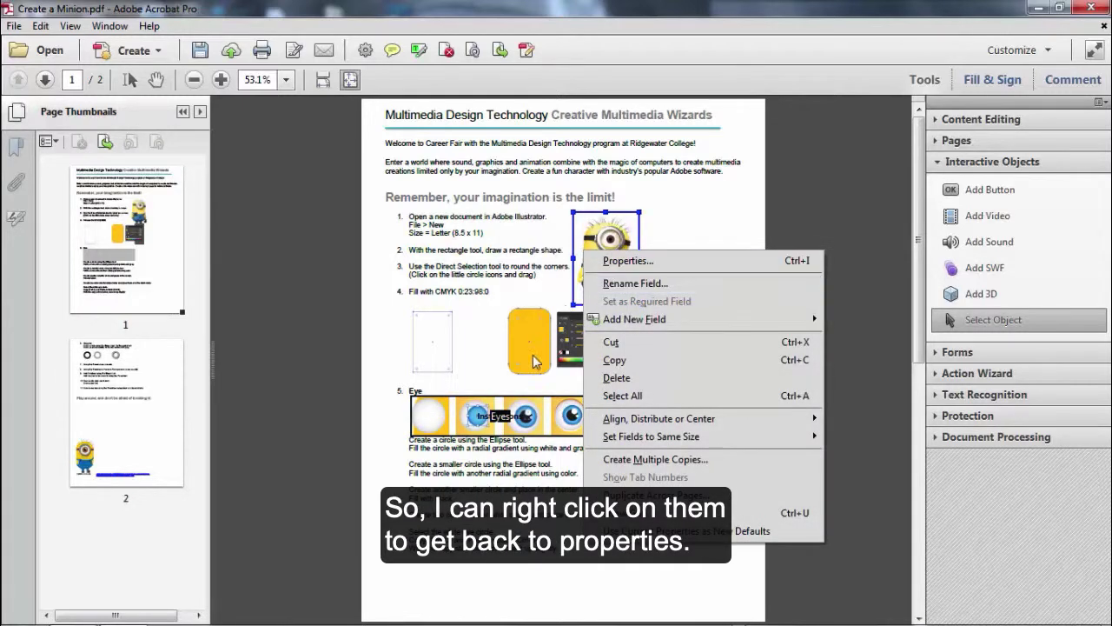
Switch to the Hand tool, test the Eyes button and zoom to 100% through its Zoom To dialog
left_click(155, 80)
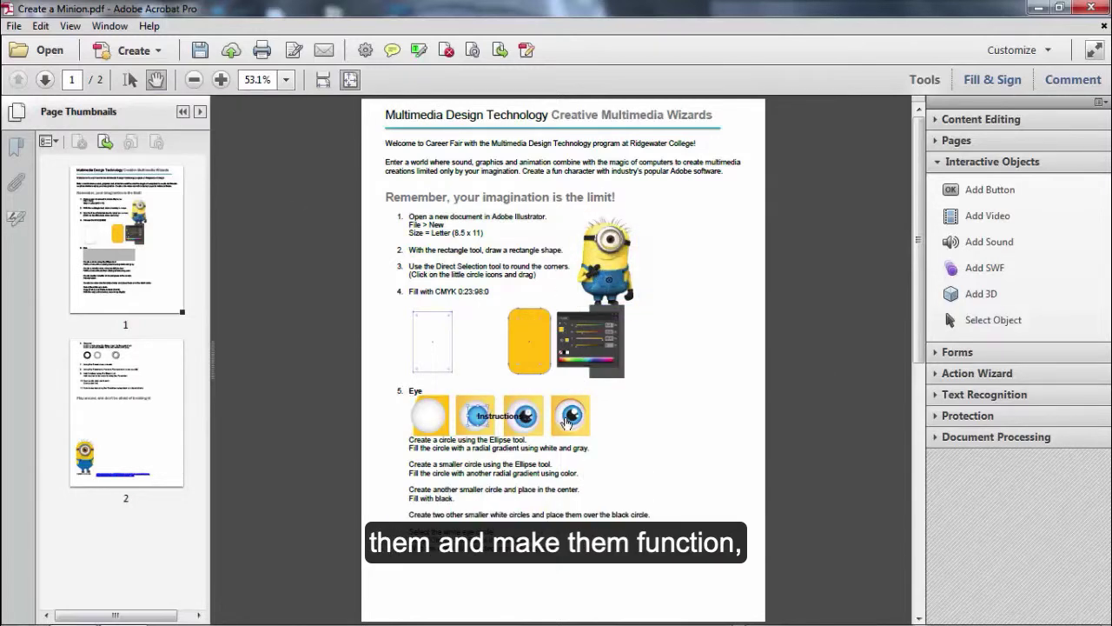
key("ctrl+m")
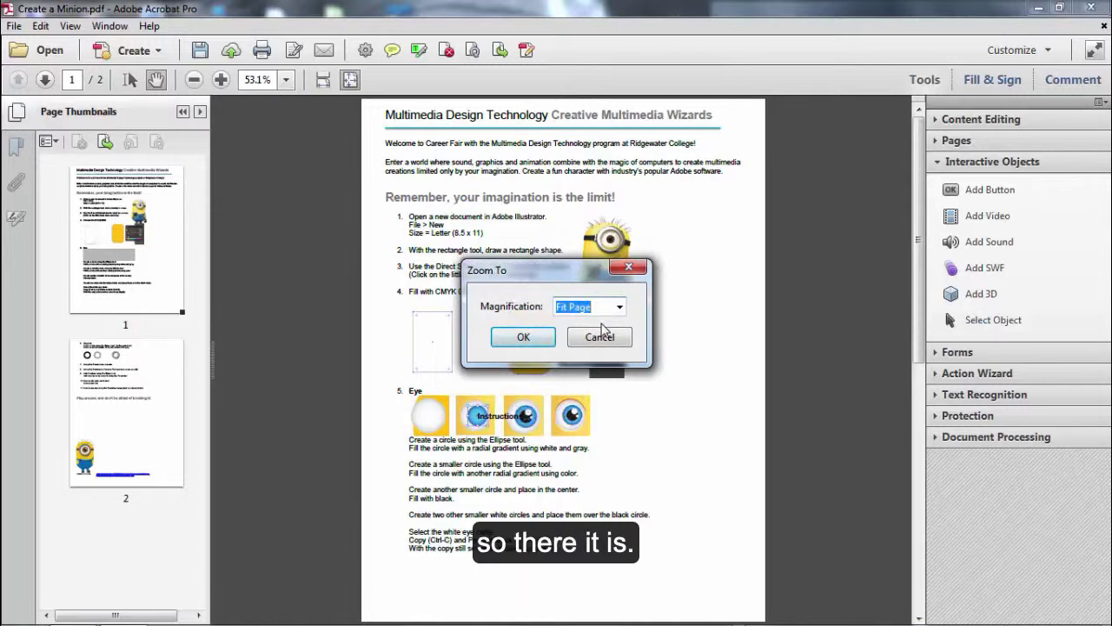
left_click_drag(545, 267, 492, 236)
left_click(571, 275)
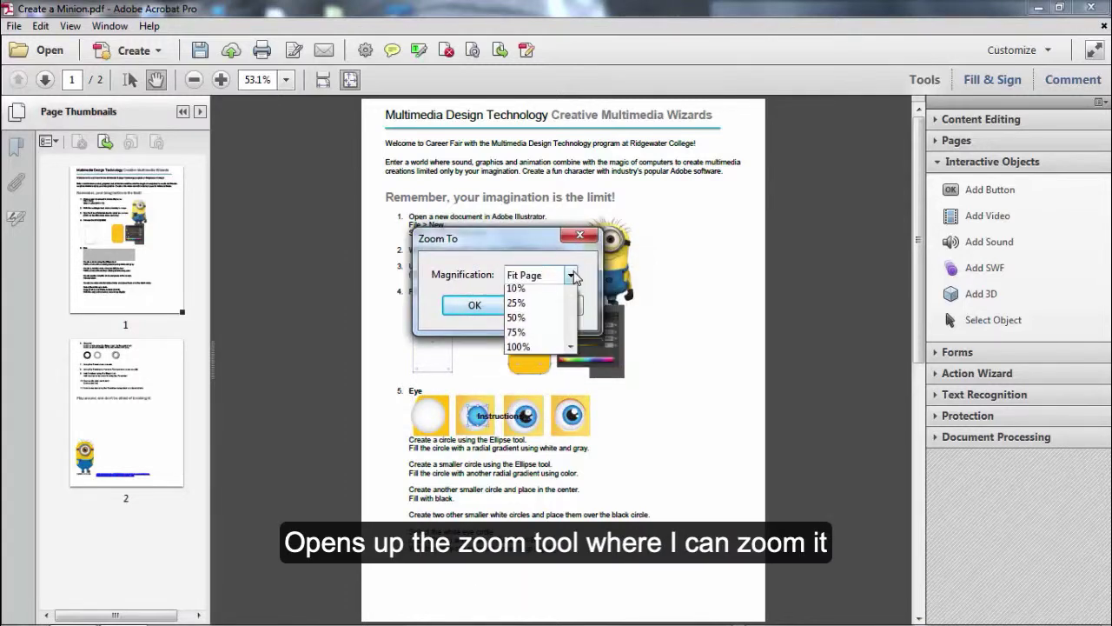
left_click(517, 425)
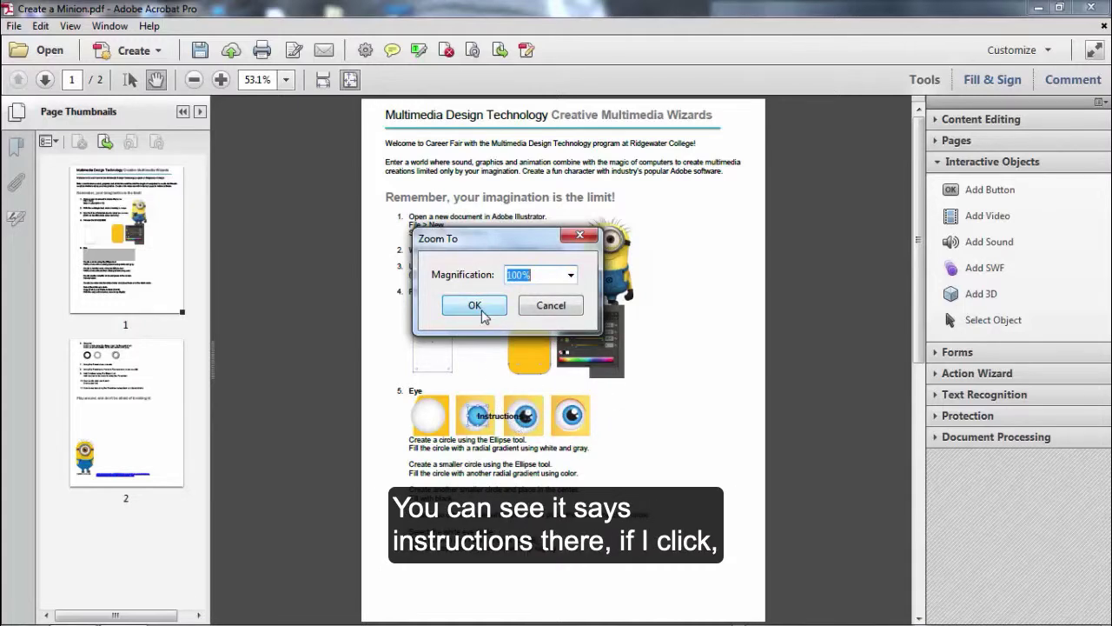
left_click(475, 305)
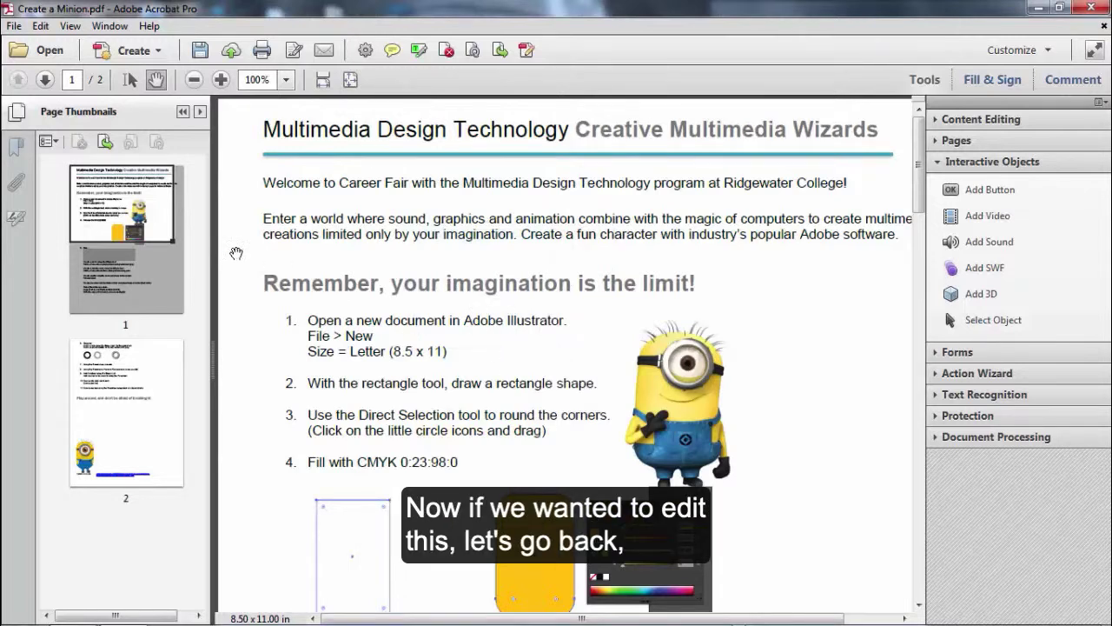
Select the Eyes button over the eye images on page 1 with Select Object and open its properties
left_click(127, 300)
scroll(478, 360, "down", 3)
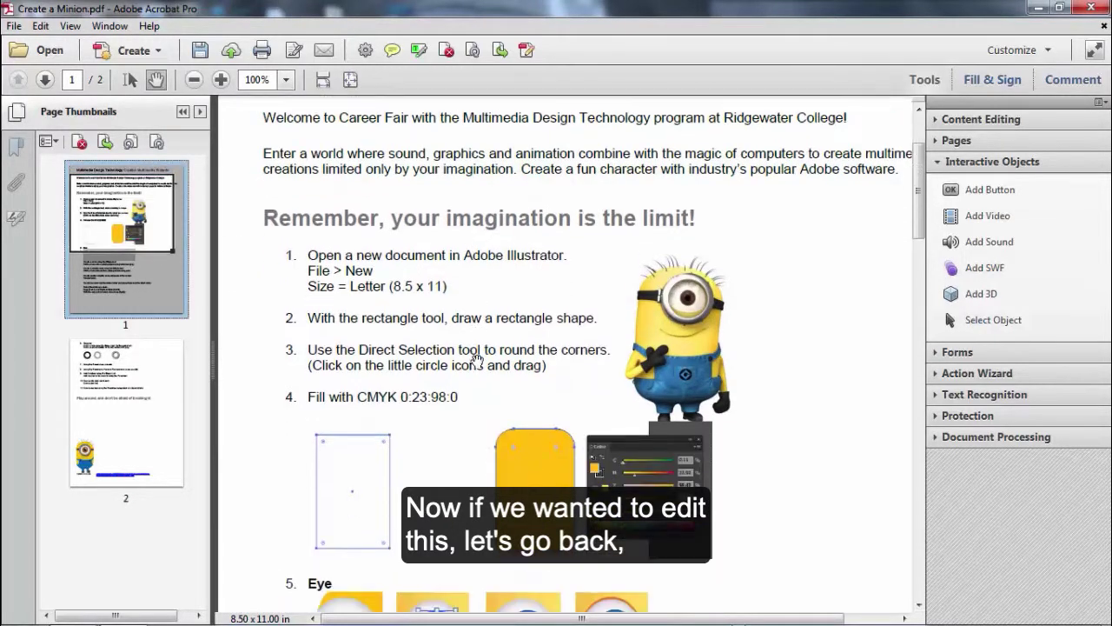
scroll(492, 374, "down", 2)
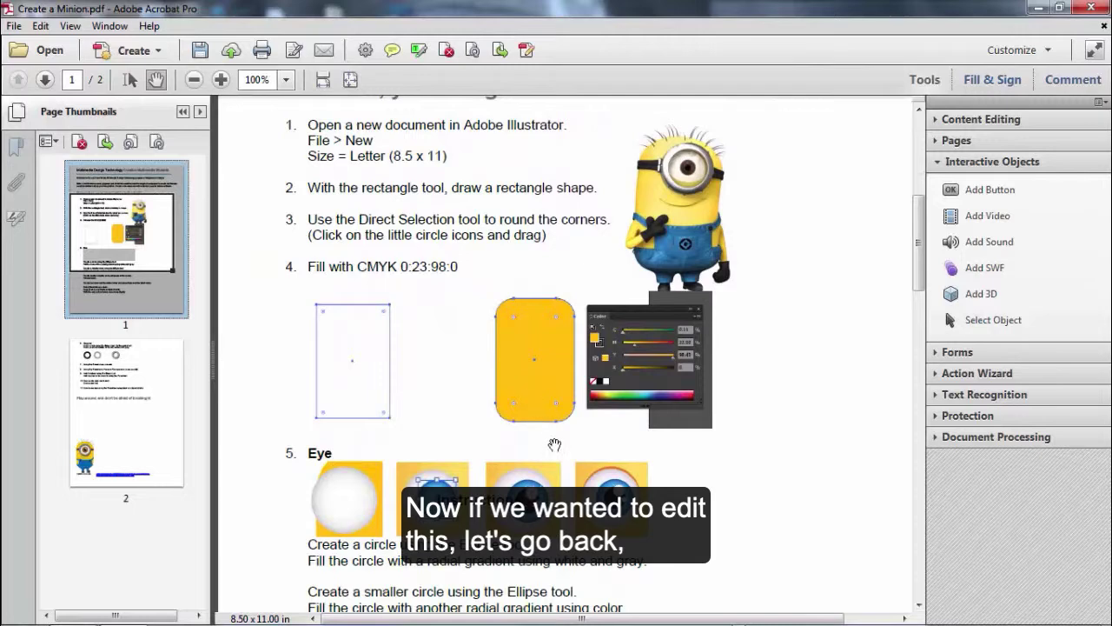
left_click(987, 322)
left_click(533, 493)
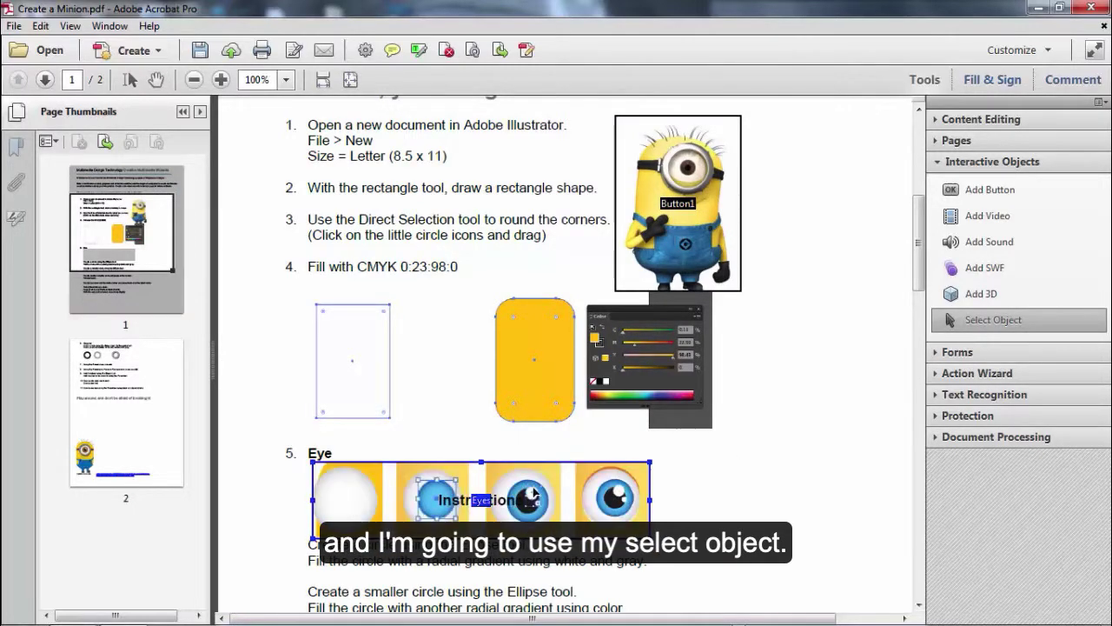
right_click(539, 493)
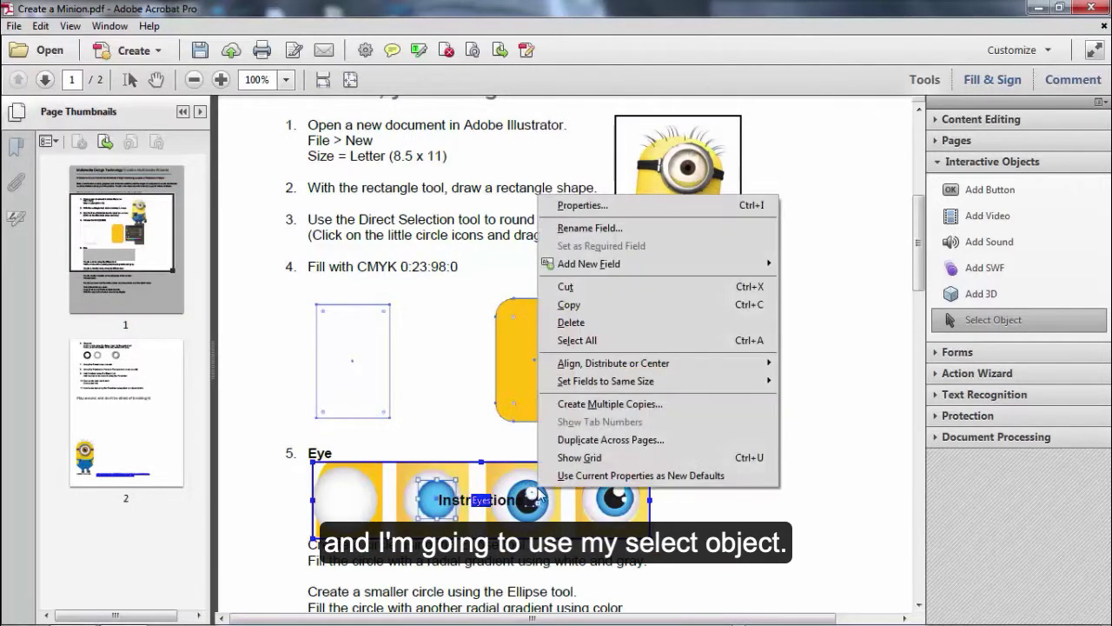
left_click(616, 205)
Delete the Eyes button's Execute a menu item action and close its properties
left_click(250, 257)
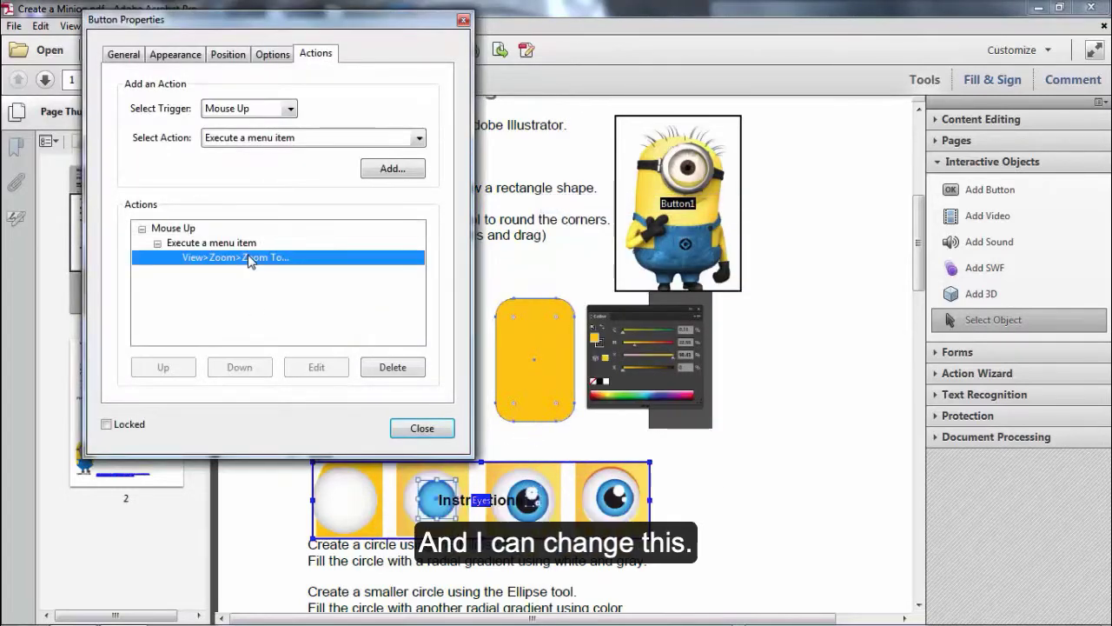
left_click(219, 242)
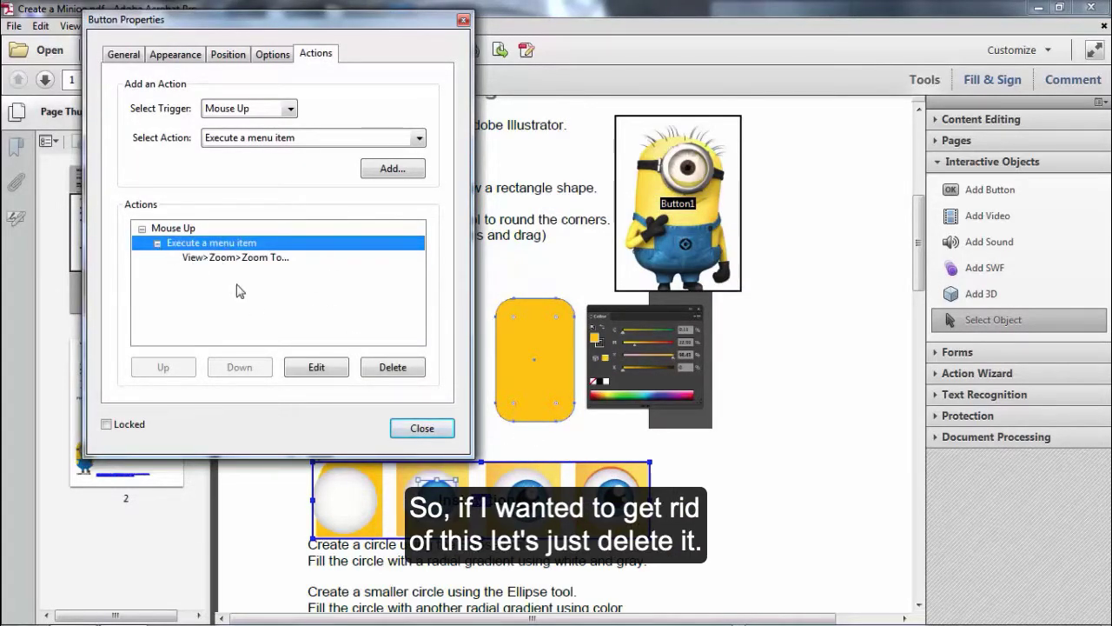
left_click(383, 368)
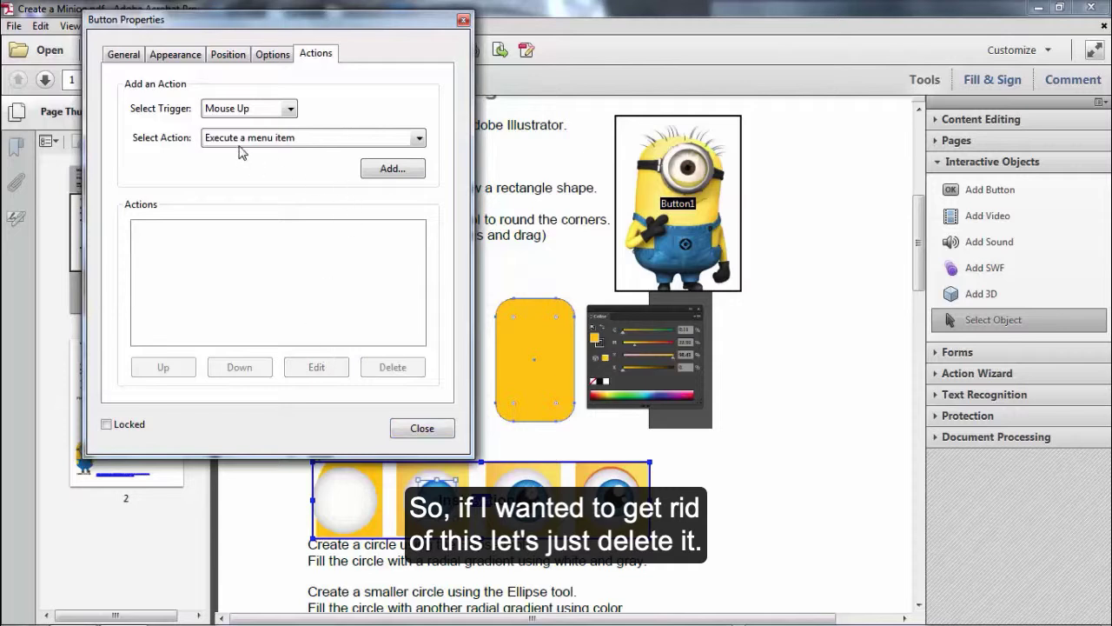
left_click(275, 139)
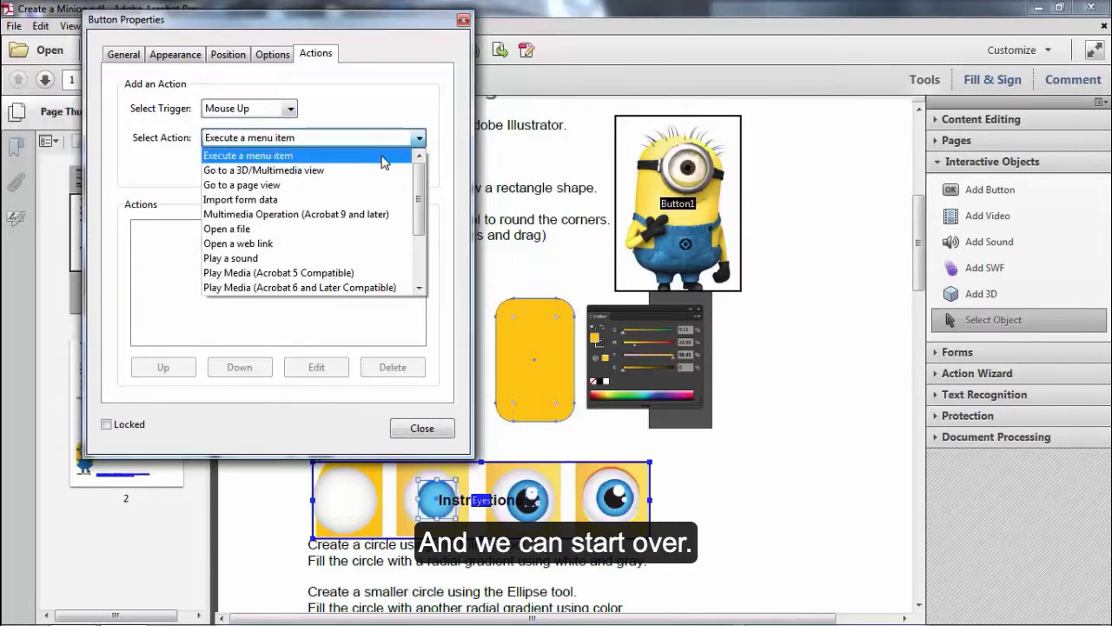
left_click(425, 430)
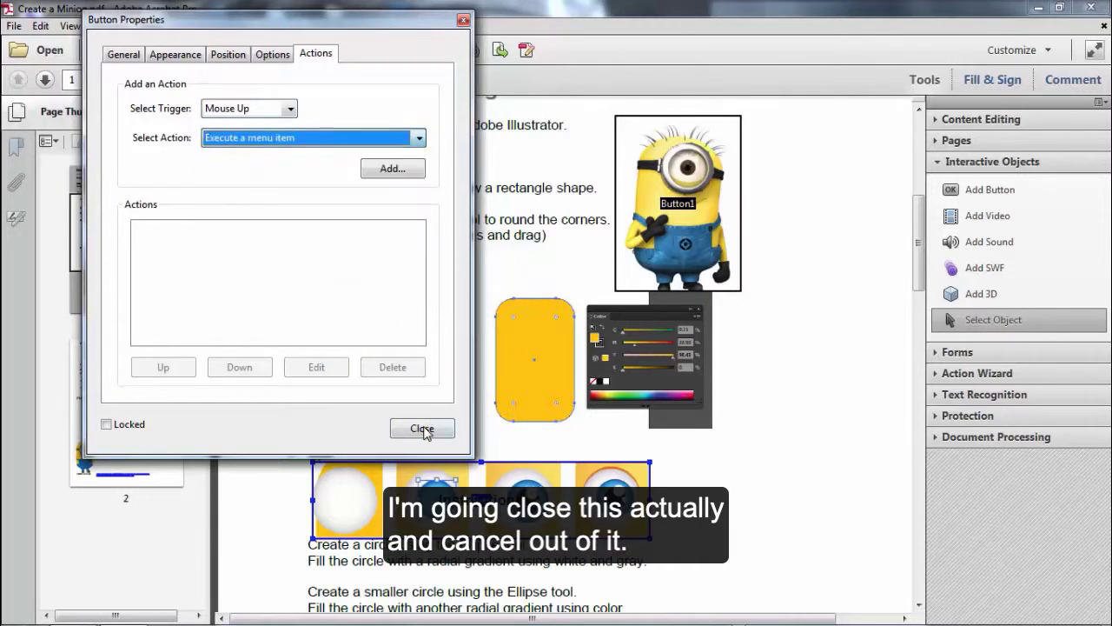
left_click(423, 430)
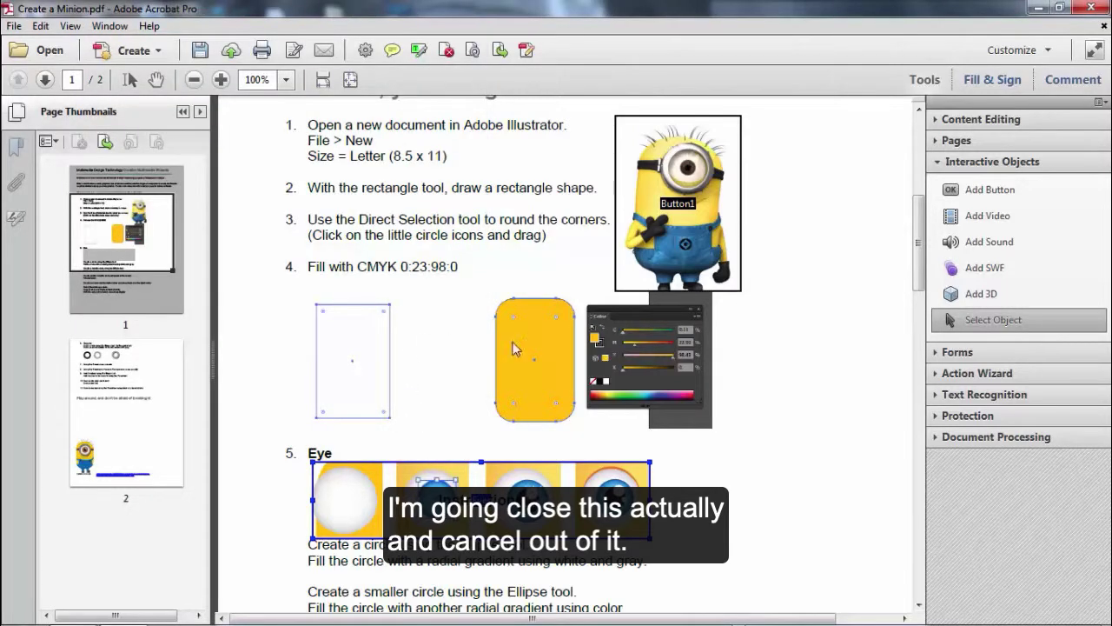
Add a small button in the lower-right corner of page 1, name it Next and show all its properties
scroll(785, 490, "up", 3)
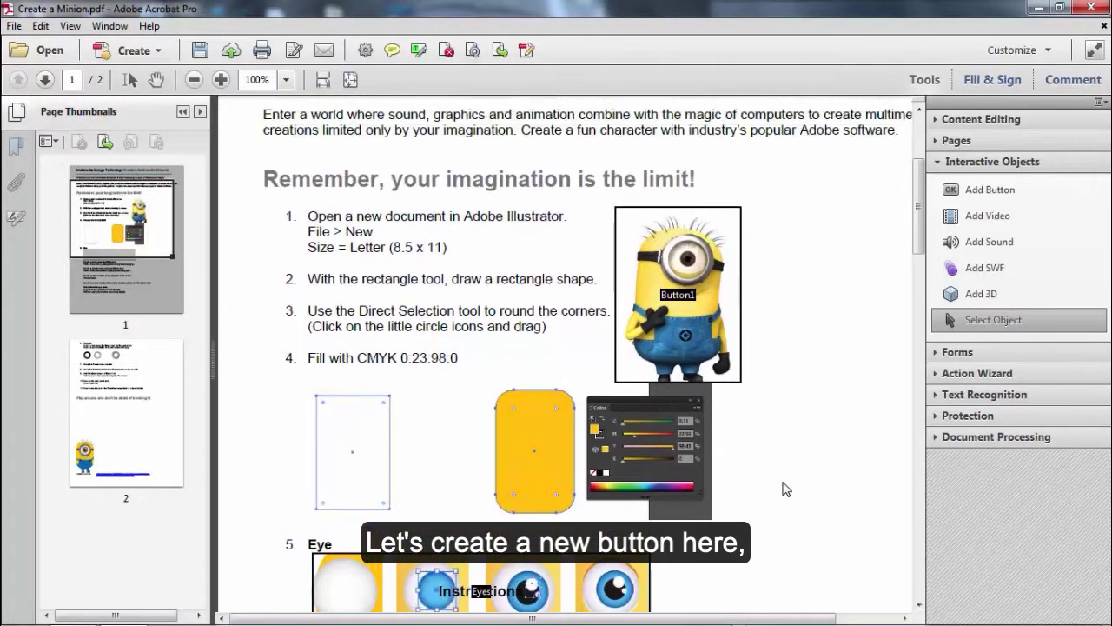
left_click(349, 80)
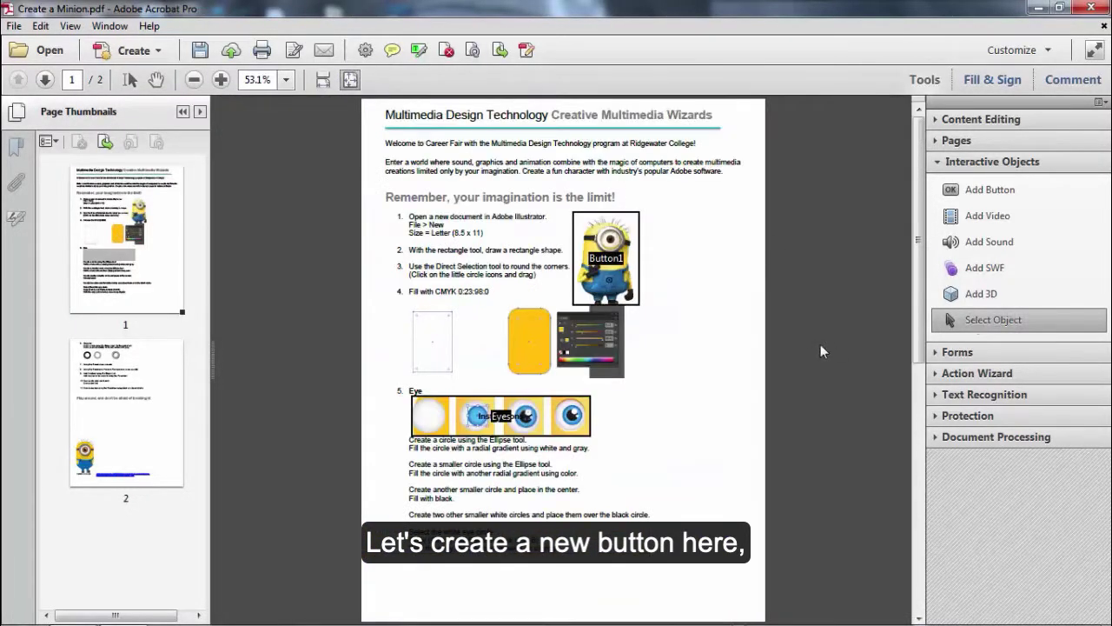
left_click_drag(919, 313, 919, 312)
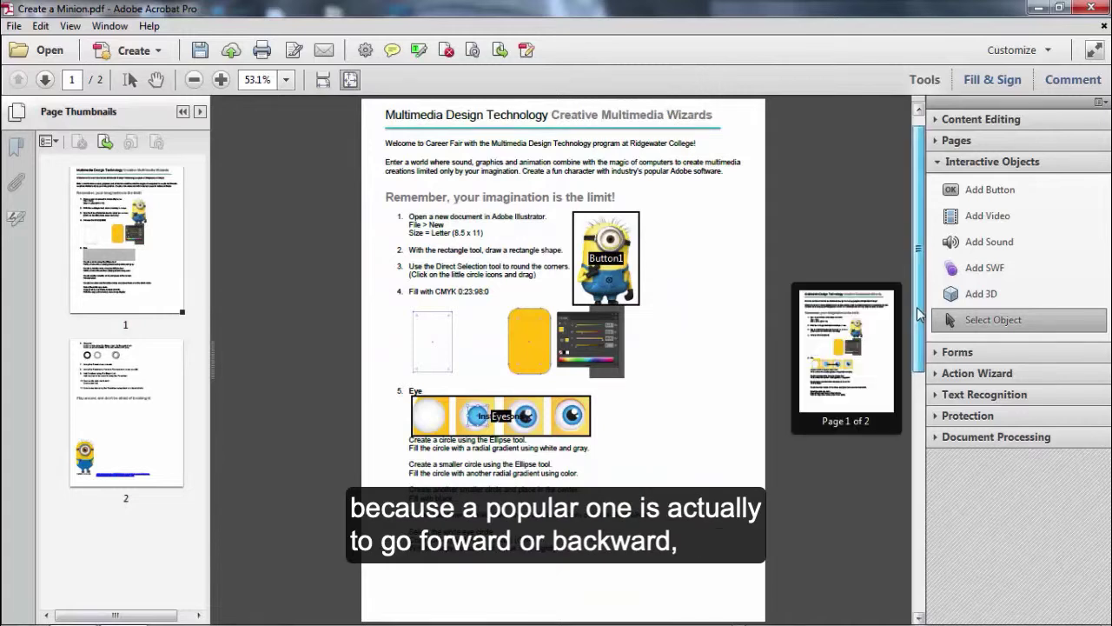
left_click(986, 189)
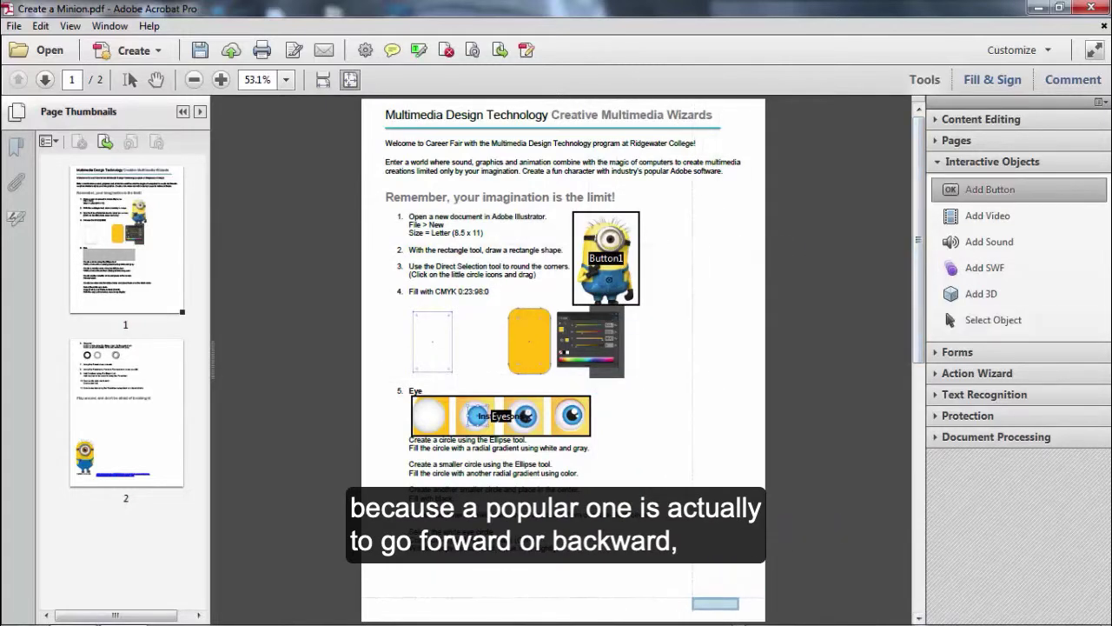
left_click(733, 607)
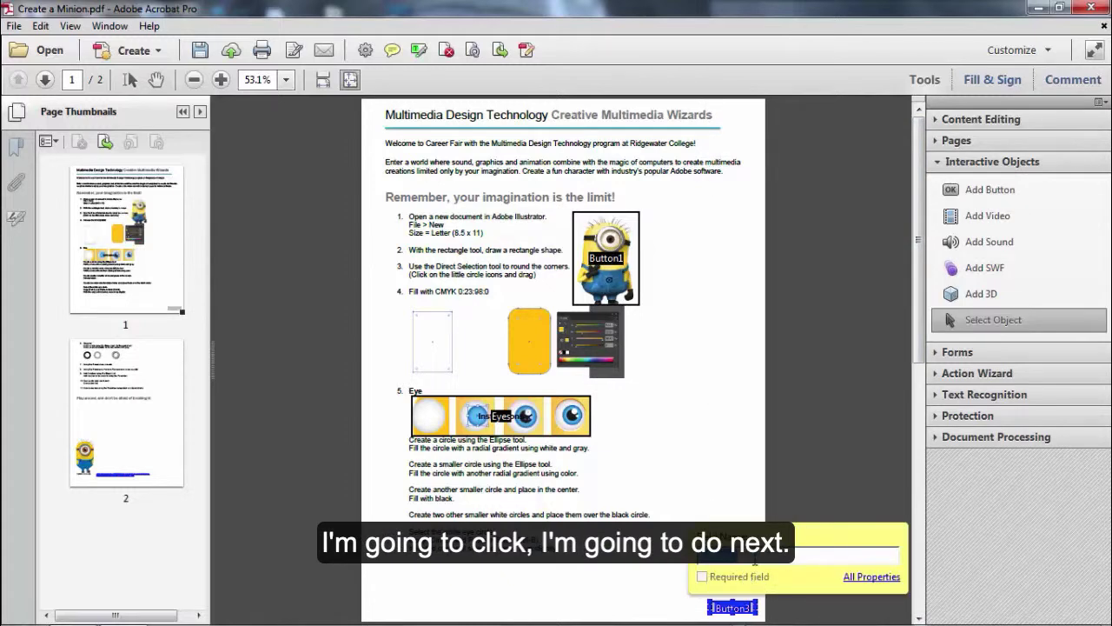
type("Next")
left_click(863, 578)
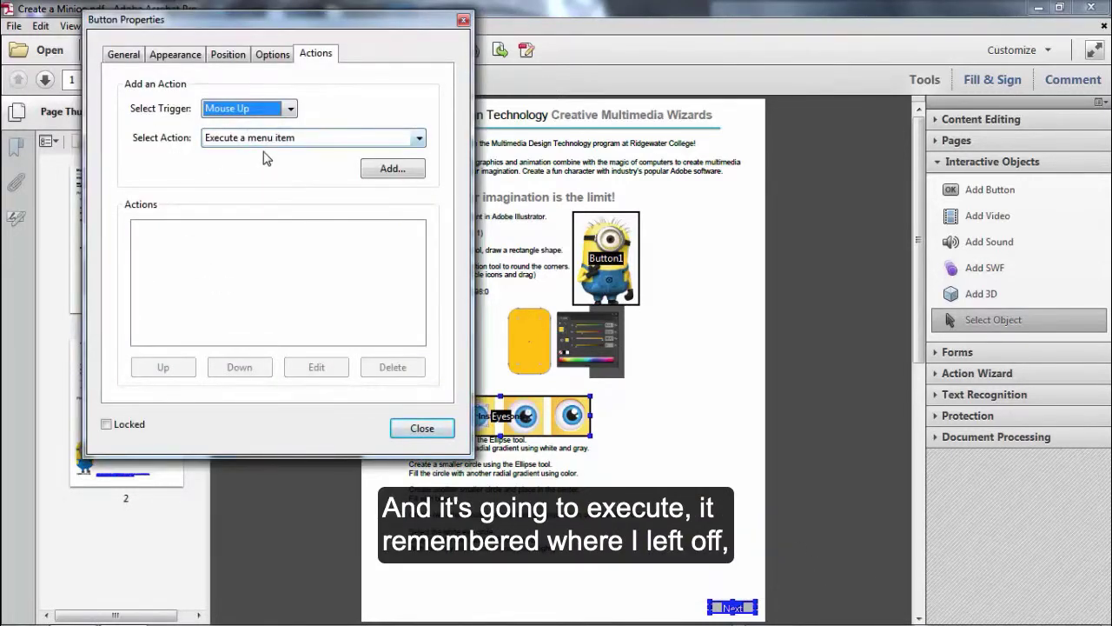
Add the menu item View>Page Navigation>Next Page as the Next button's Mouse Up action
left_click(266, 139)
left_click(268, 150)
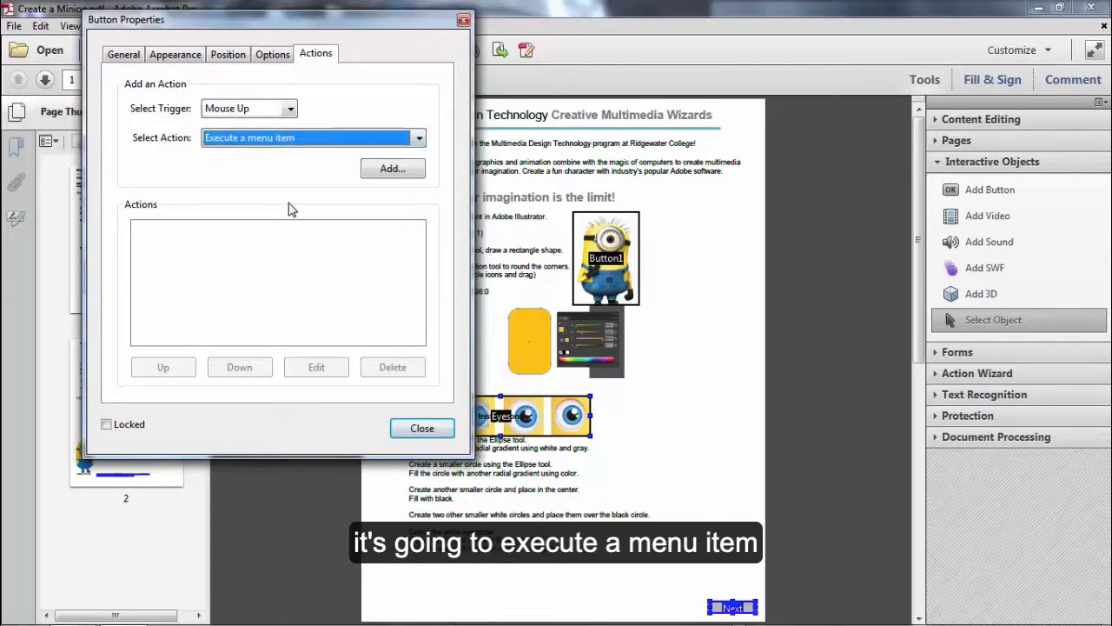
left_click(382, 173)
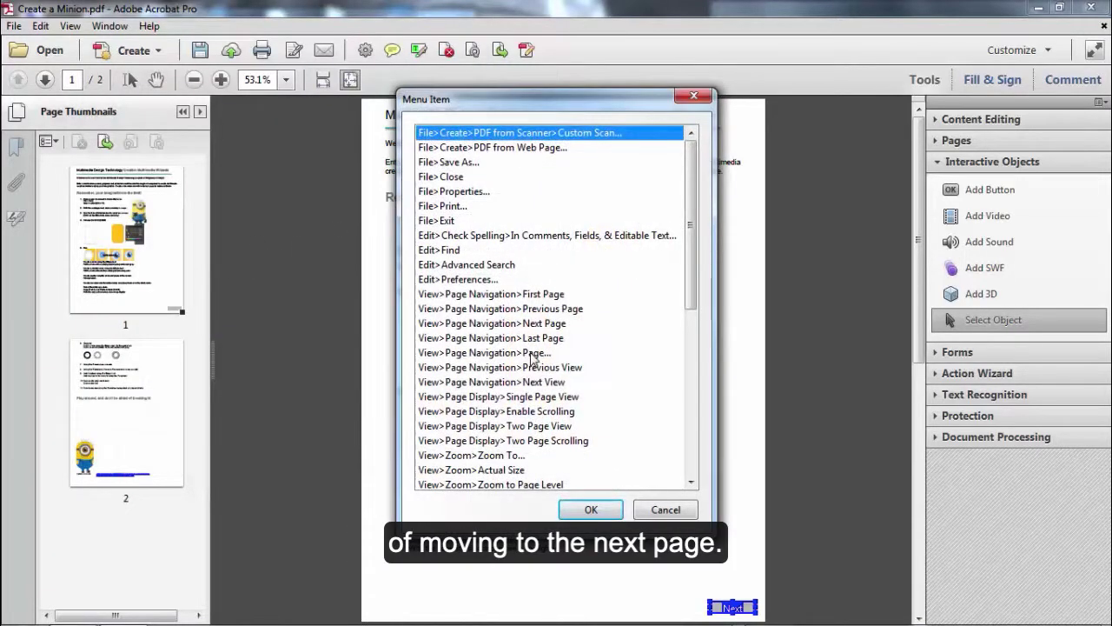
left_click(550, 324)
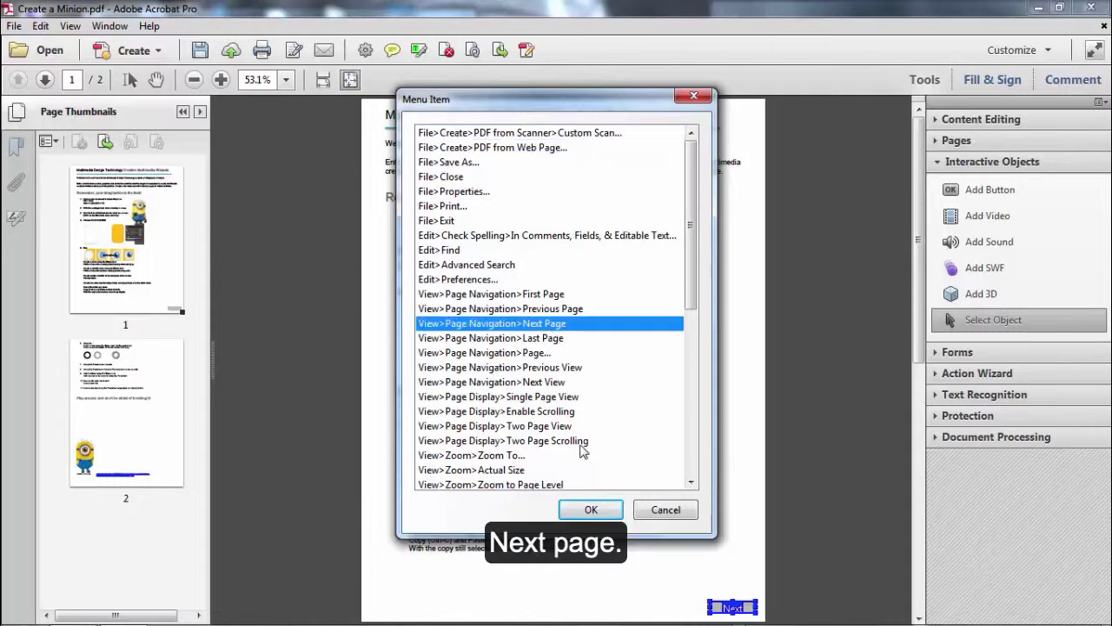
left_click(607, 517)
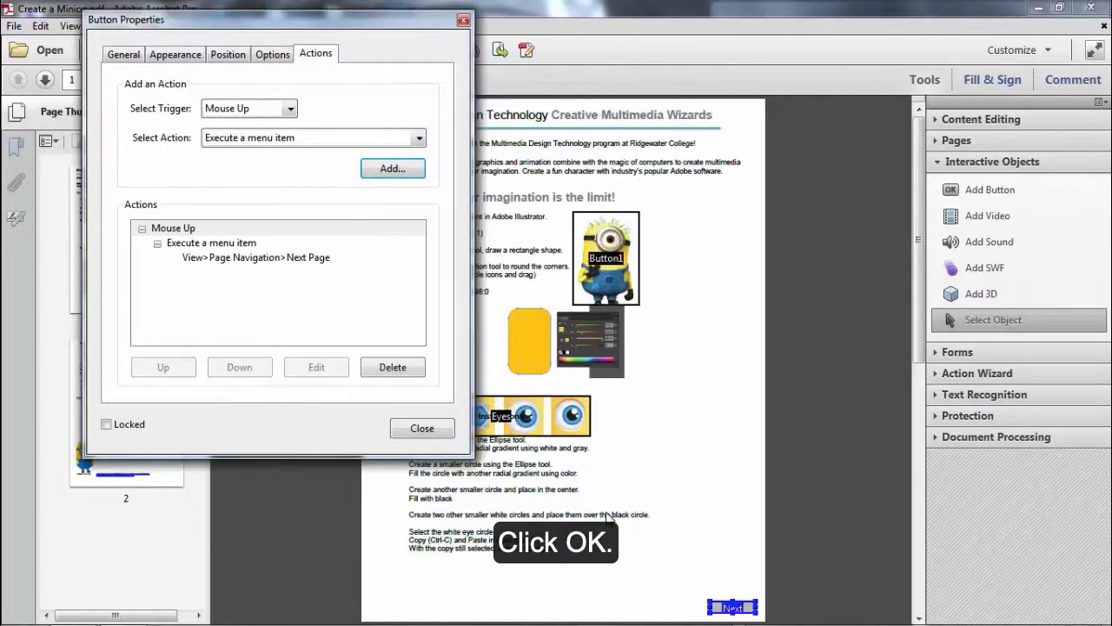
Set the Next button's fill color to yellow-orange, keeping the black text color
left_click(174, 54)
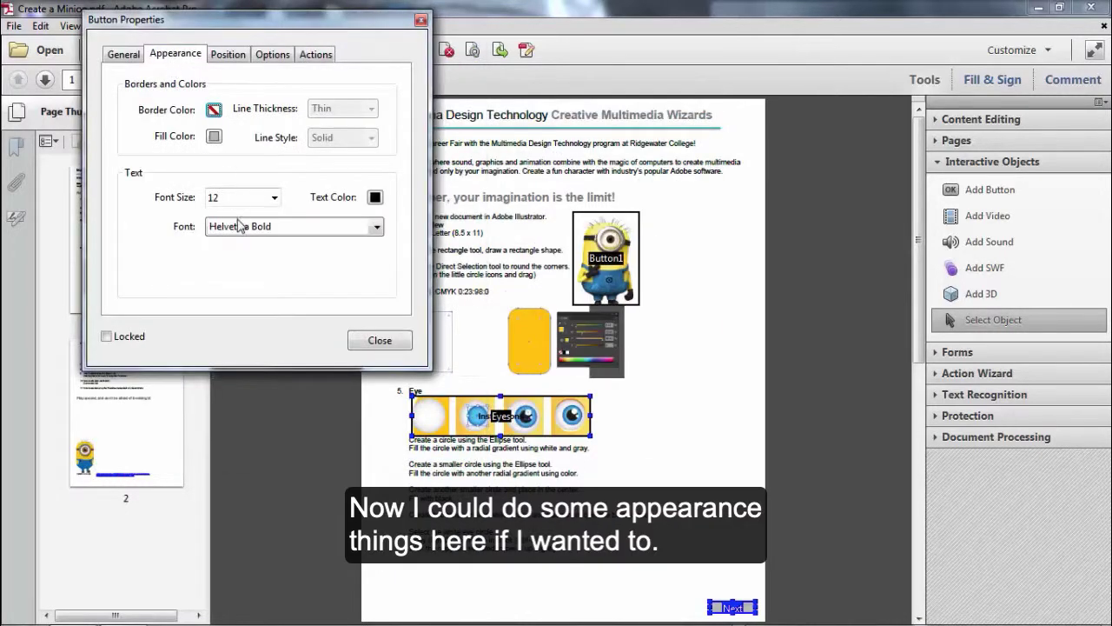
left_click(215, 138)
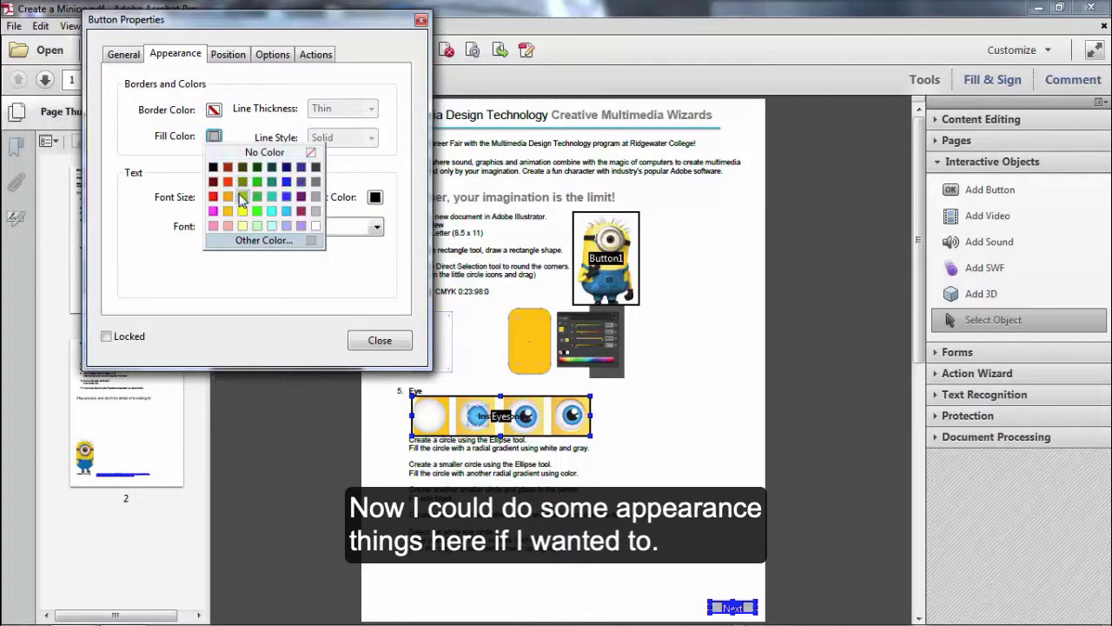
left_click(227, 211)
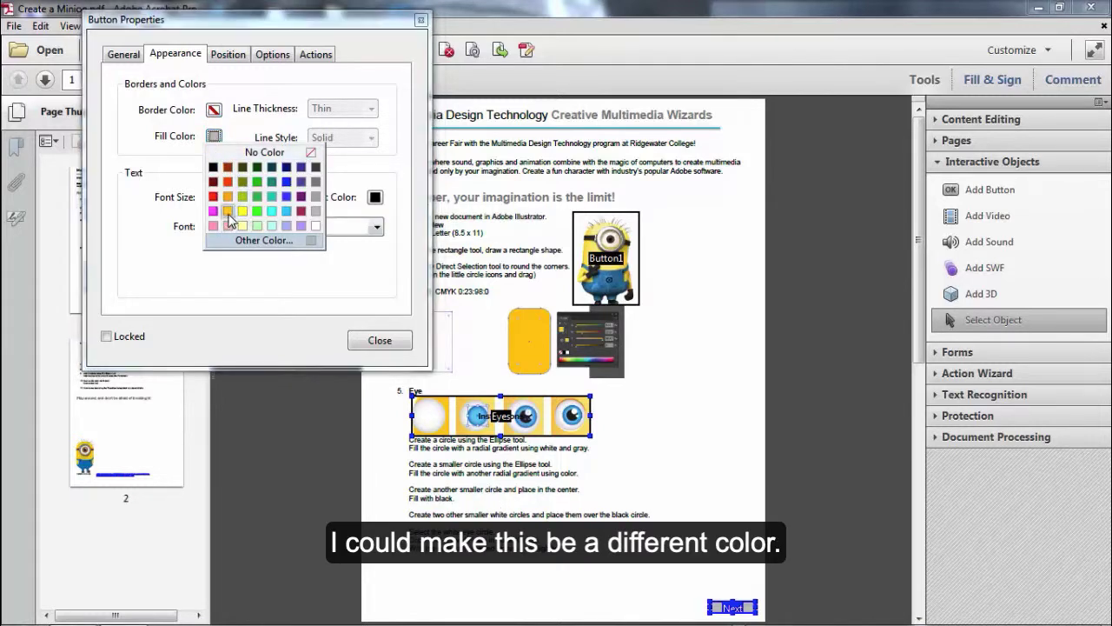
left_click(376, 199)
left_click(231, 54)
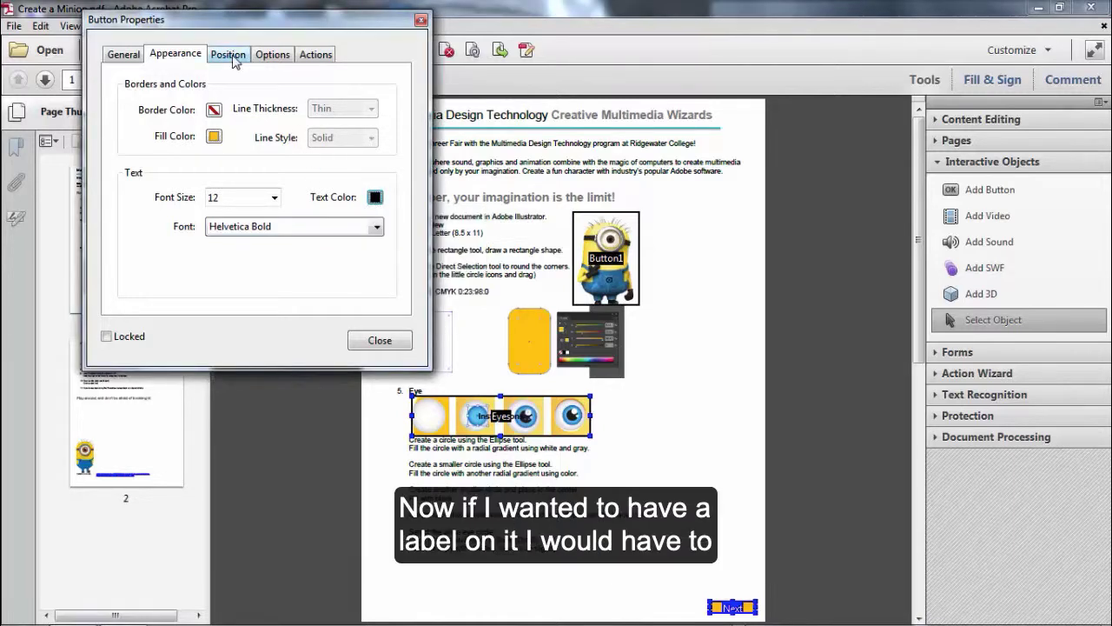
Give the Next button the label Next and close its properties
left_click(231, 55)
left_click(271, 55)
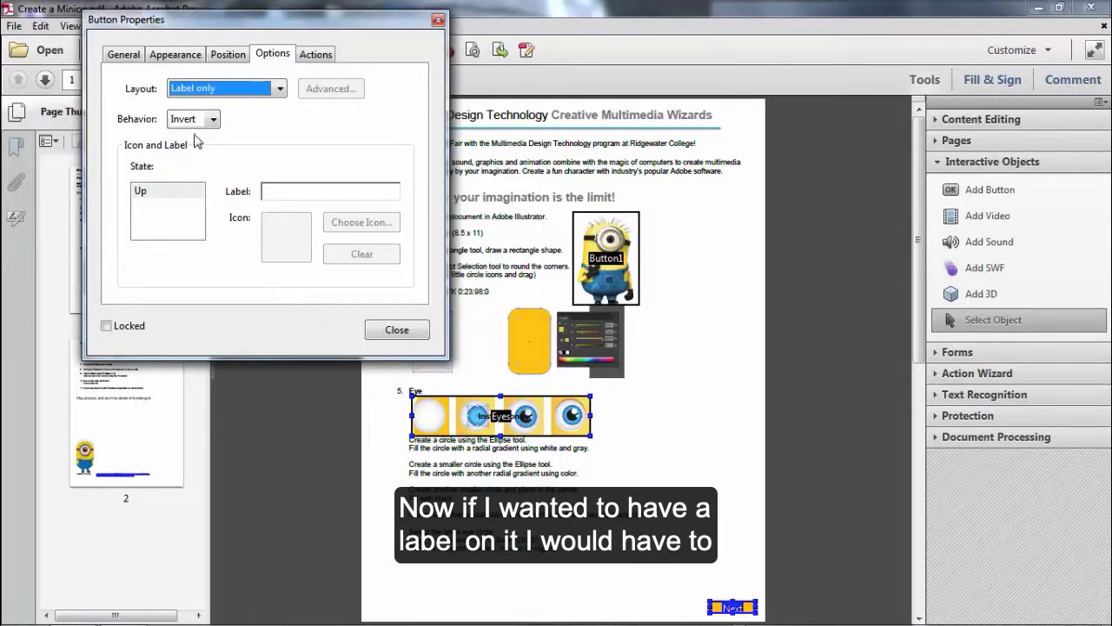
left_click(268, 193)
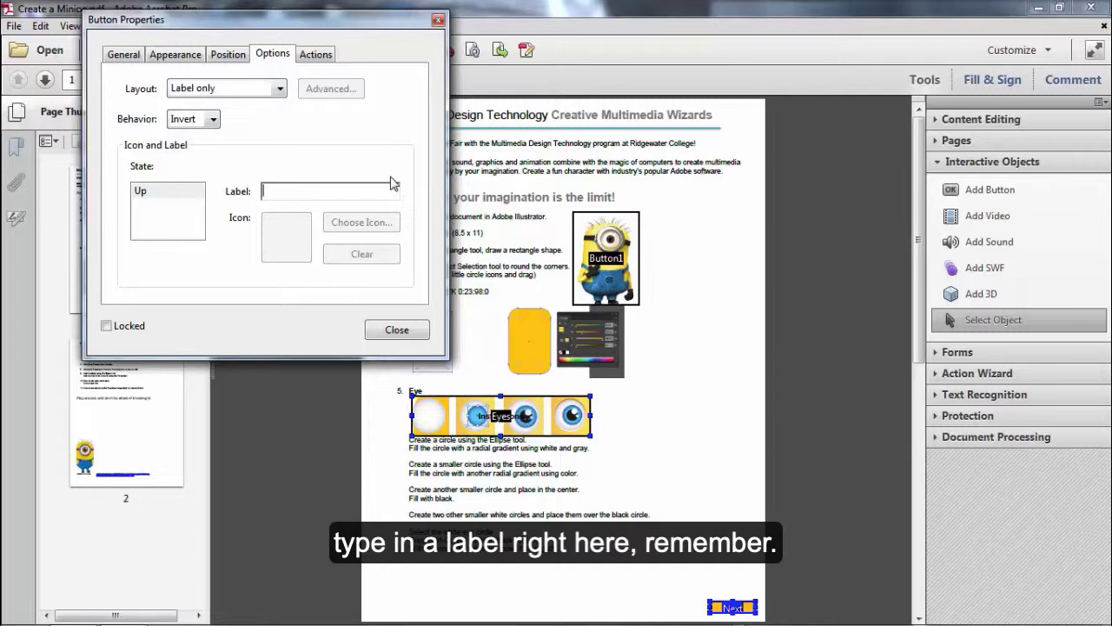
type("Next")
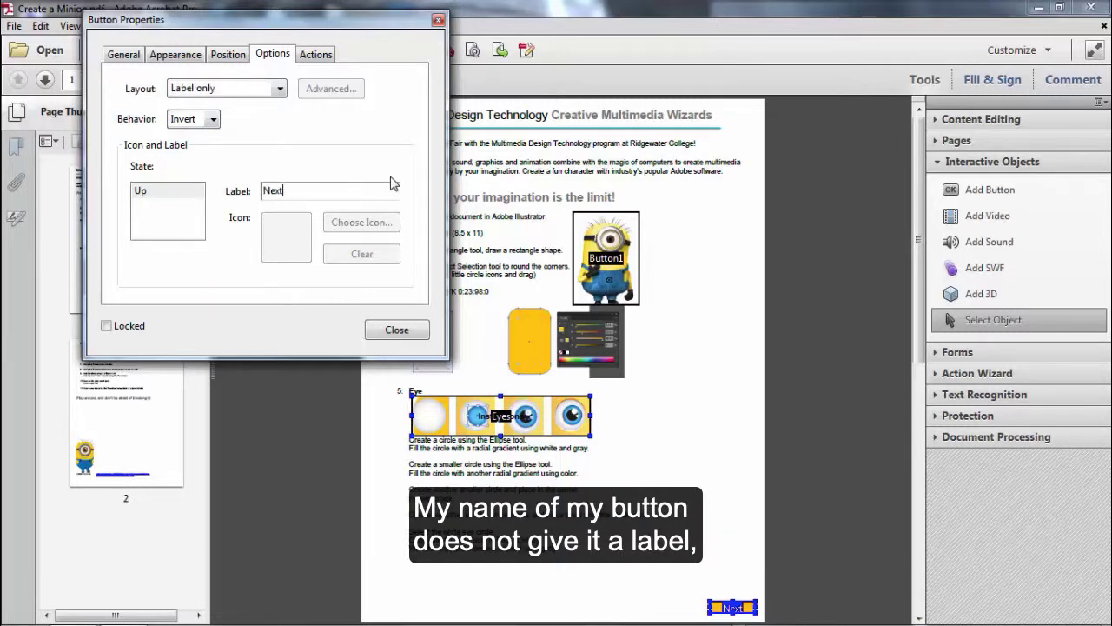
left_click(393, 334)
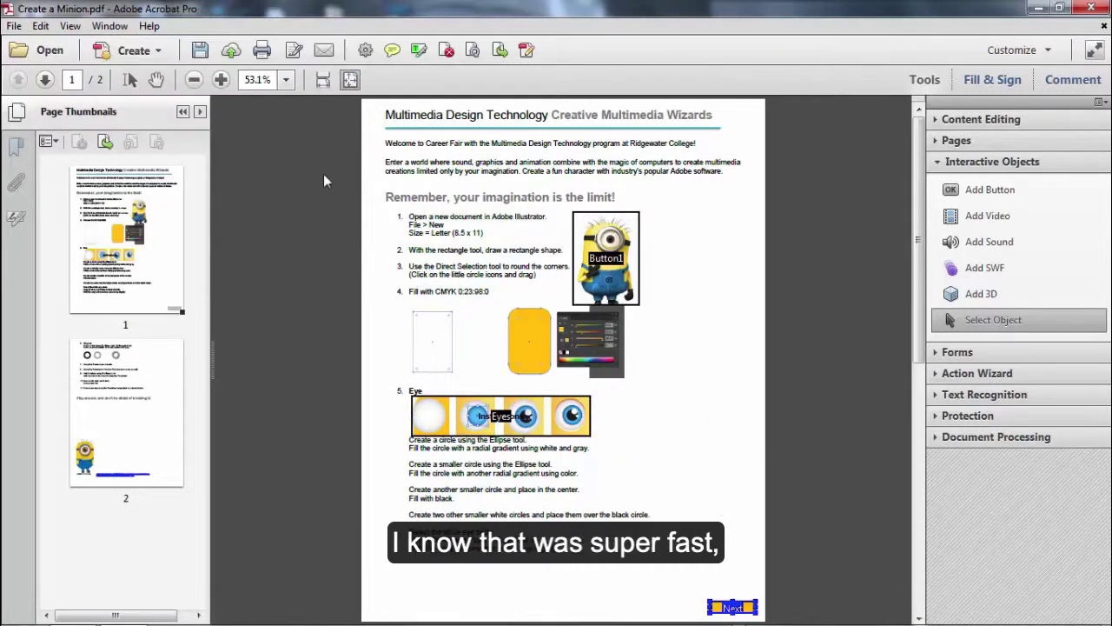
Switch to the Hand tool, fit page 1 to the window width and test the Next button
left_click(155, 79)
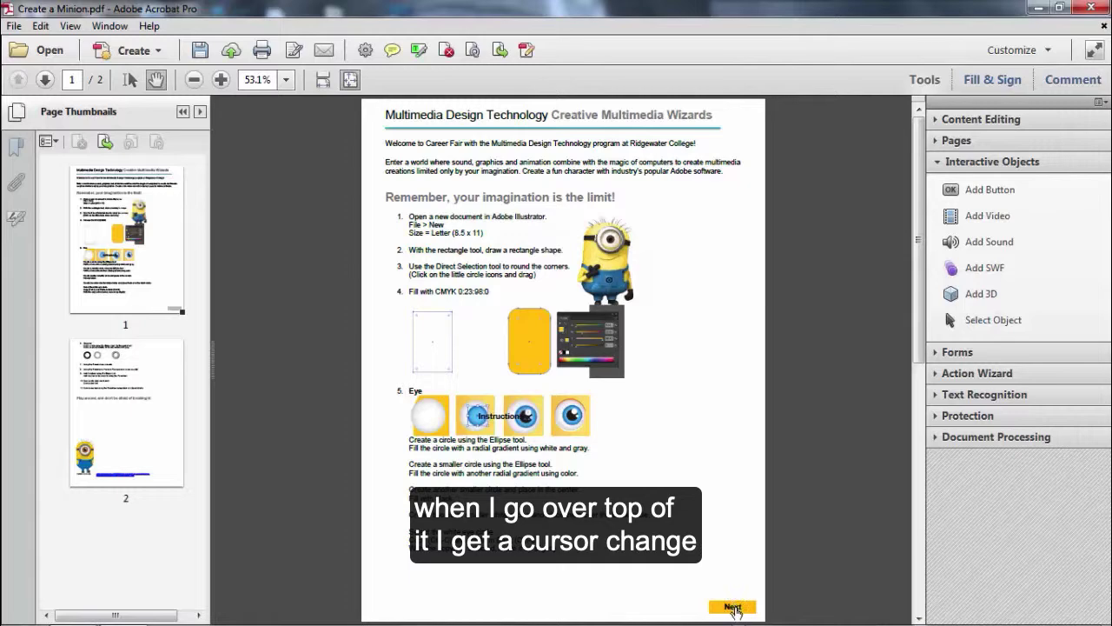
left_click(323, 79)
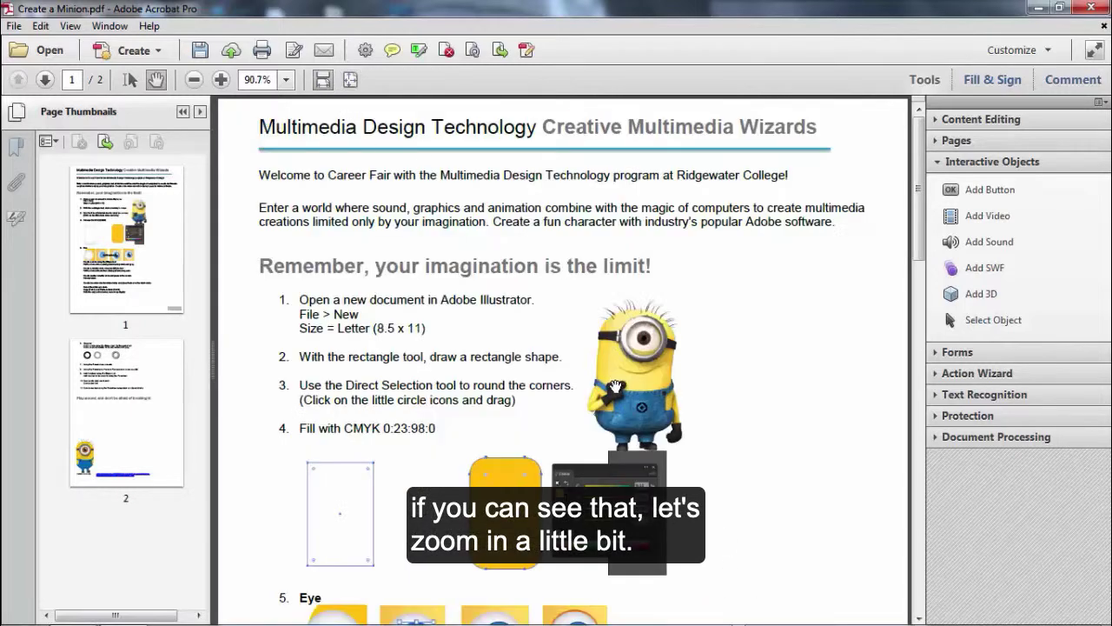
scroll(648, 443, "down", 5)
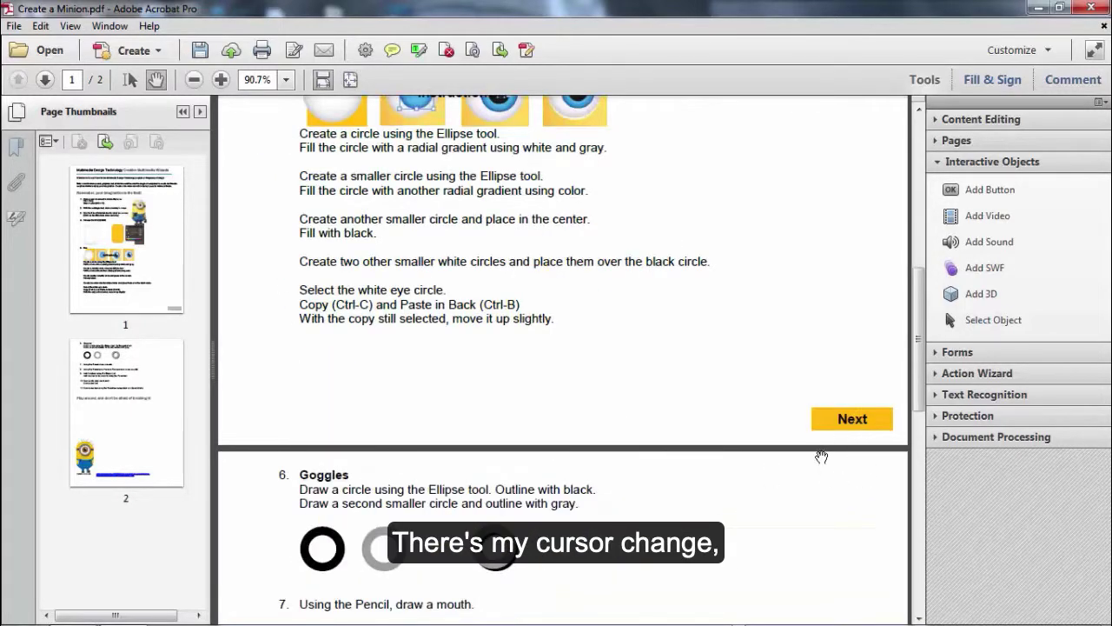
left_click(851, 421)
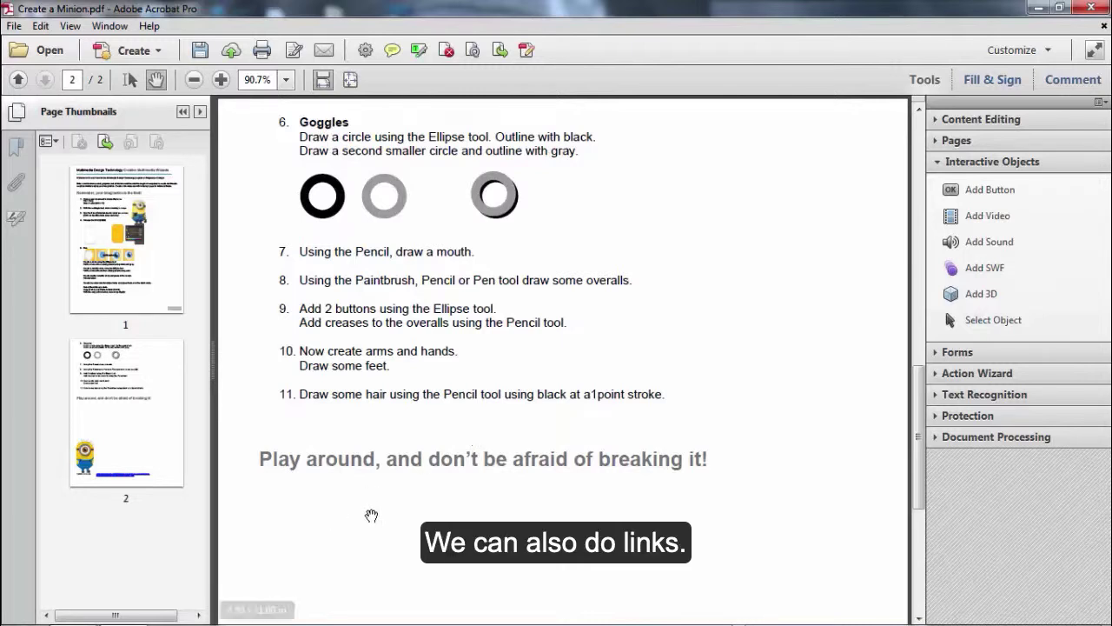
Add a button covering the first source link at the bottom of page 2 and name it link
scroll(374, 517, "down", 5)
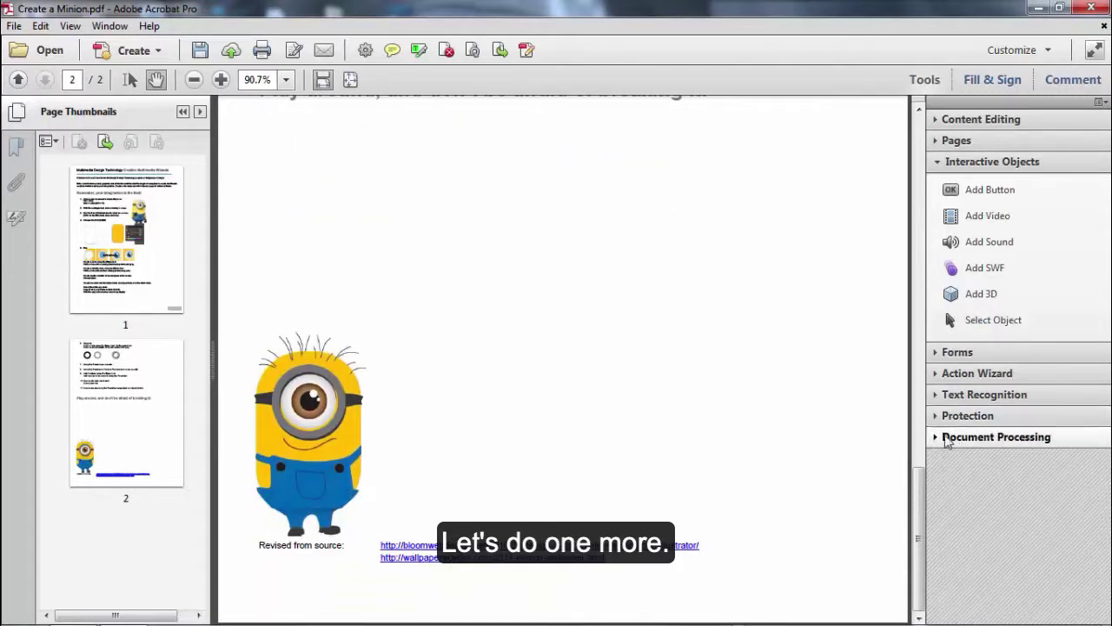
left_click(982, 196)
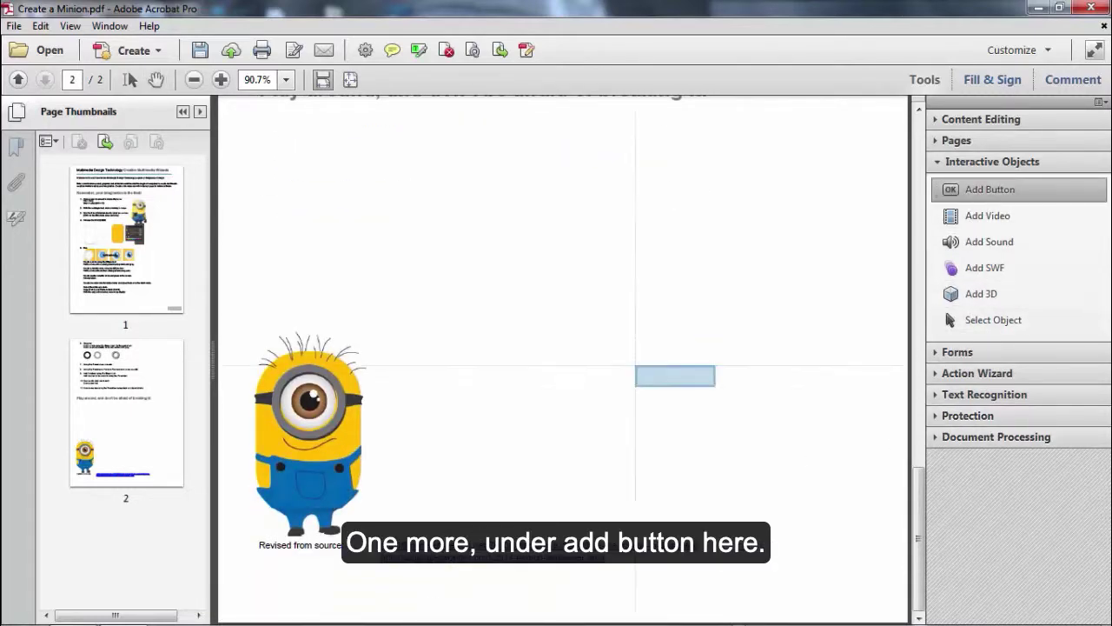
mouse_move(369, 533)
left_mouse_down()
mouse_move(749, 549)
mouse_move(723, 557)
left_mouse_up()
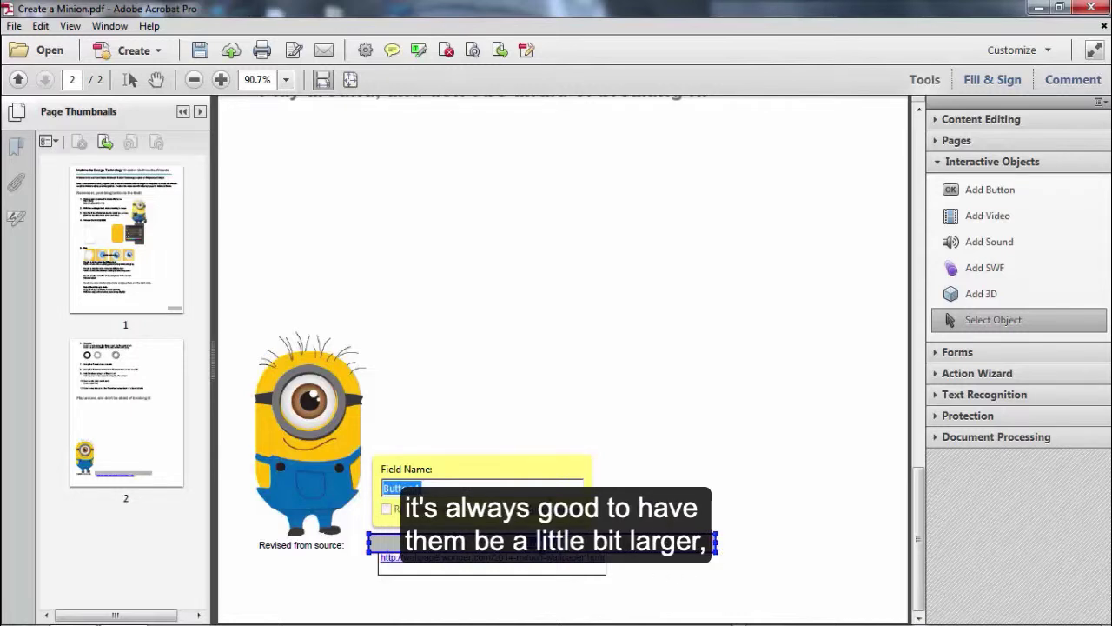
type("link")
Open the link button's full properties and set its fill color to No Color
left_click(561, 512)
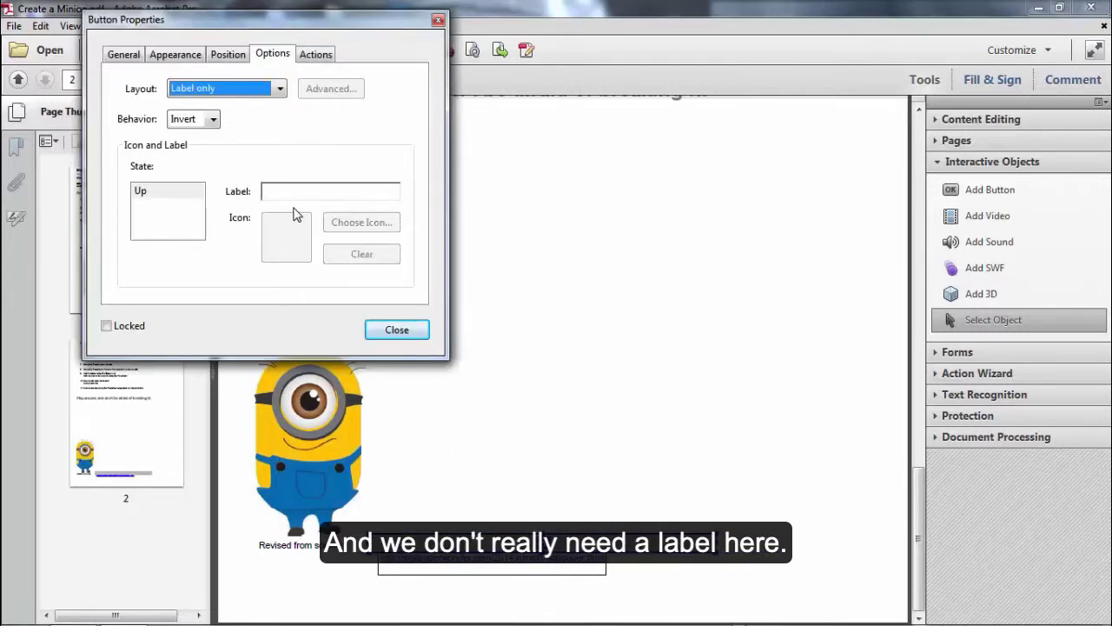
left_click(188, 57)
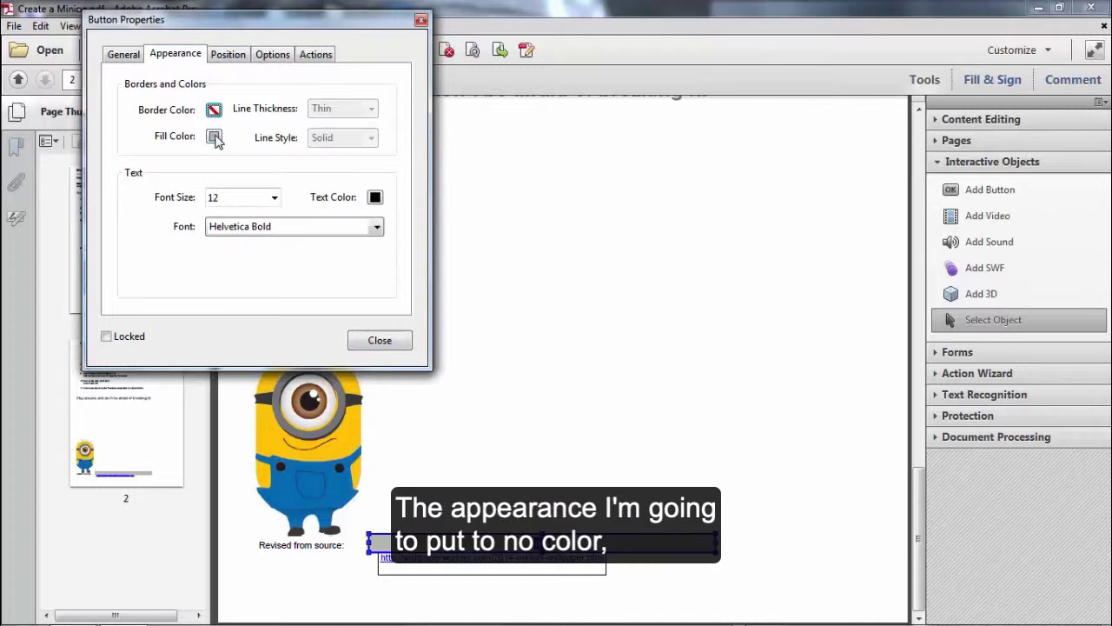
left_click(215, 137)
left_click(236, 153)
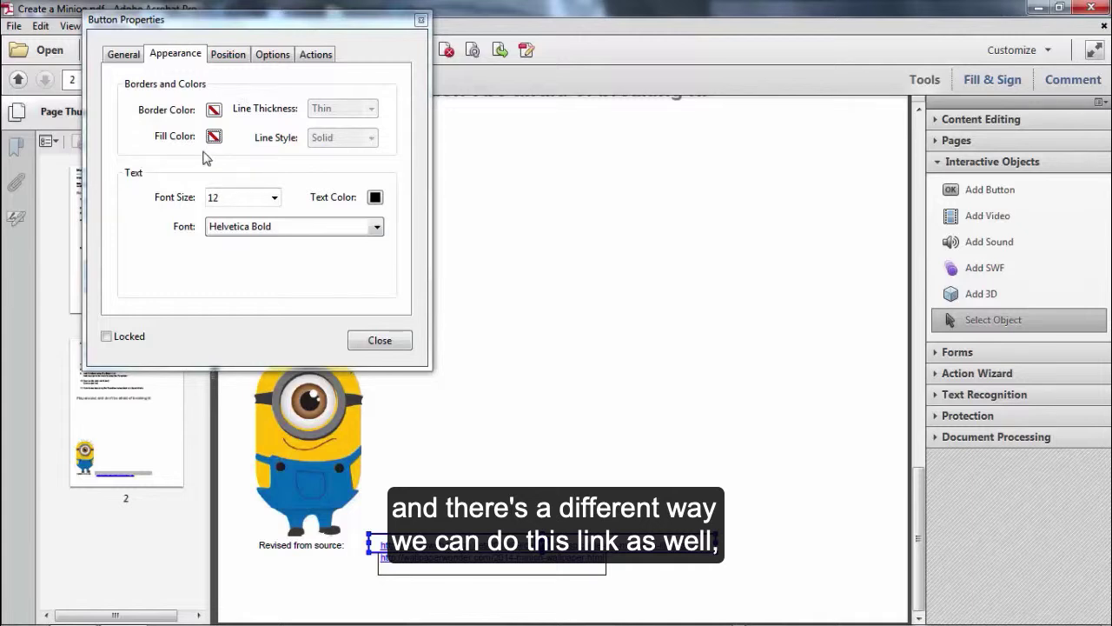
left_click(316, 55)
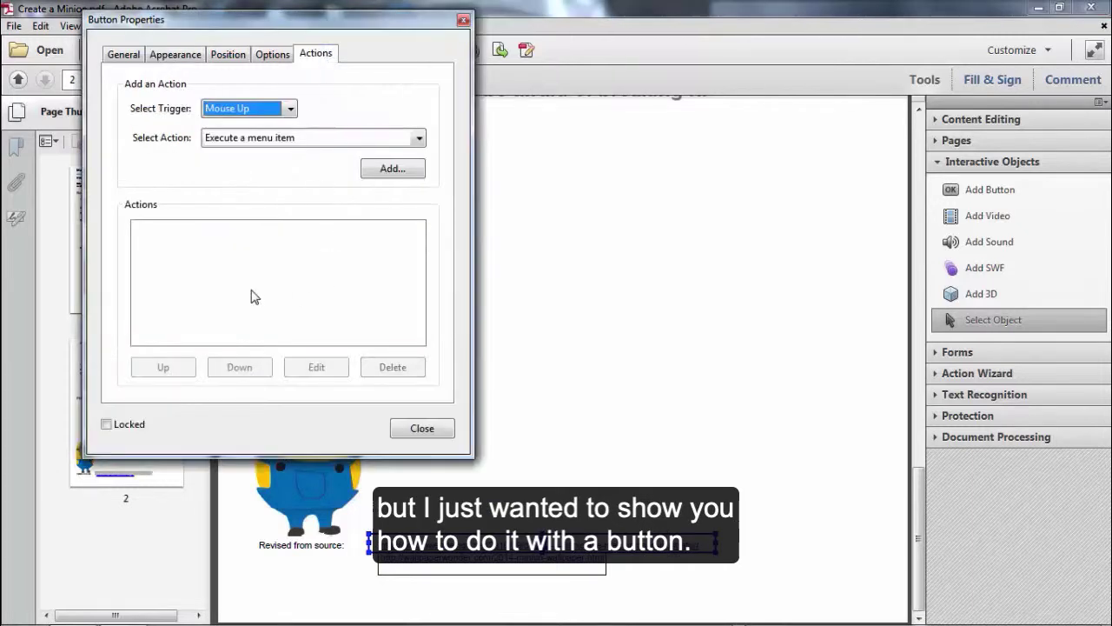
left_click(232, 143)
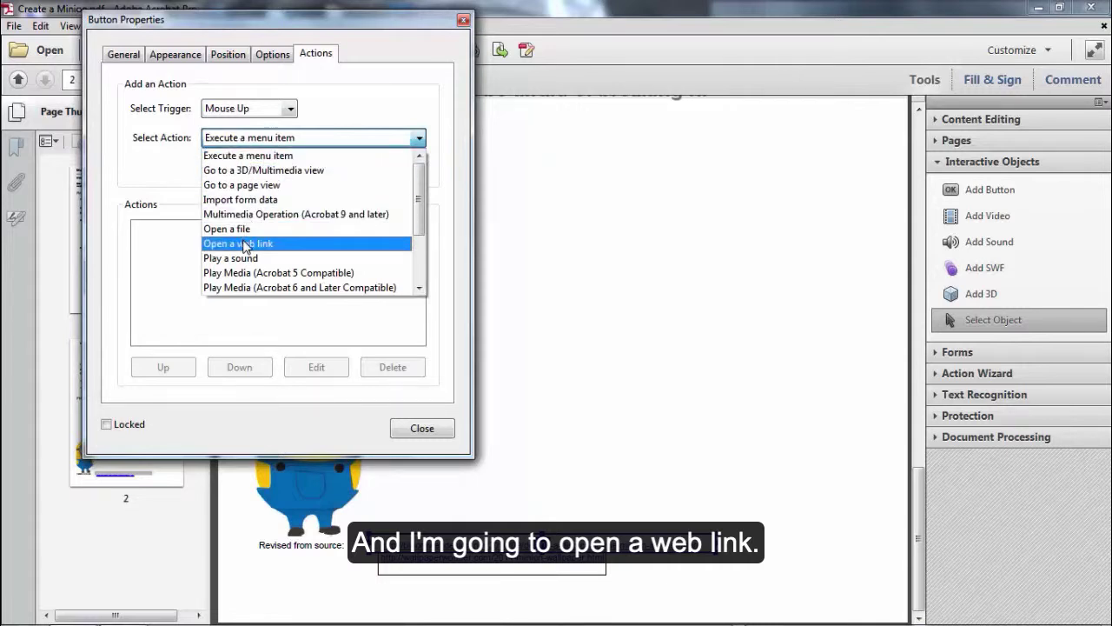
left_click(244, 246)
left_click(380, 169)
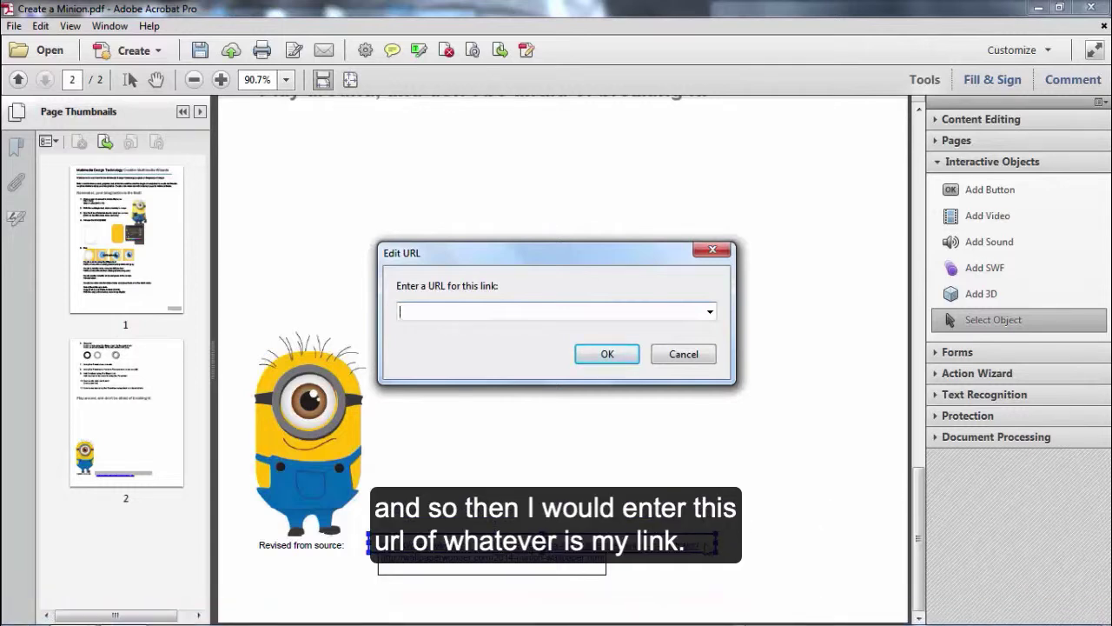
left_click_drag(491, 259, 500, 193)
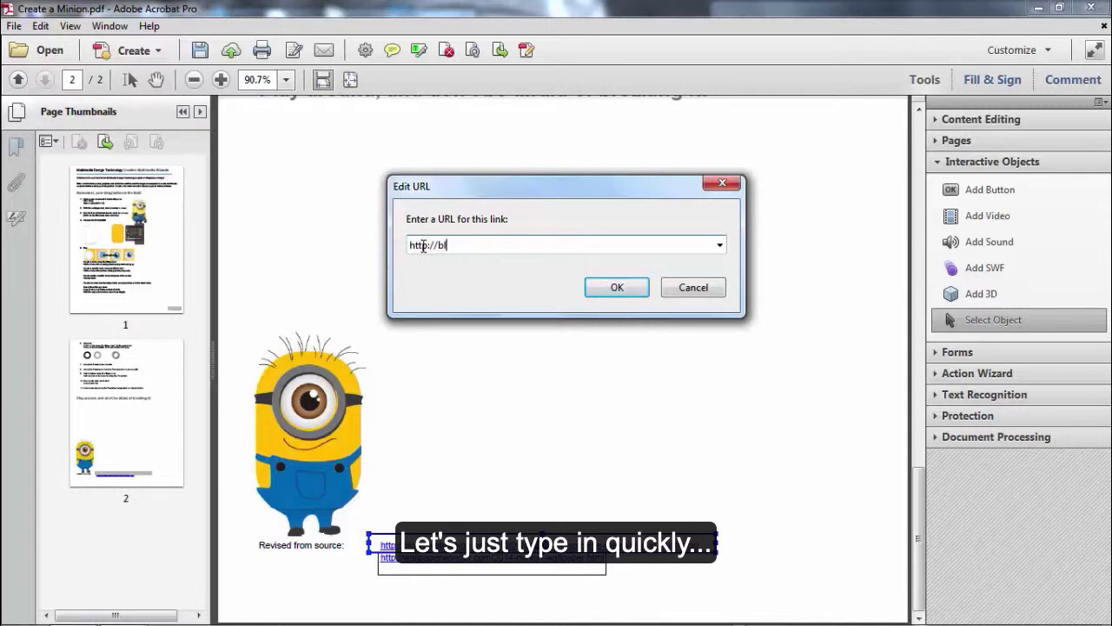
type("mwebdesign.net")
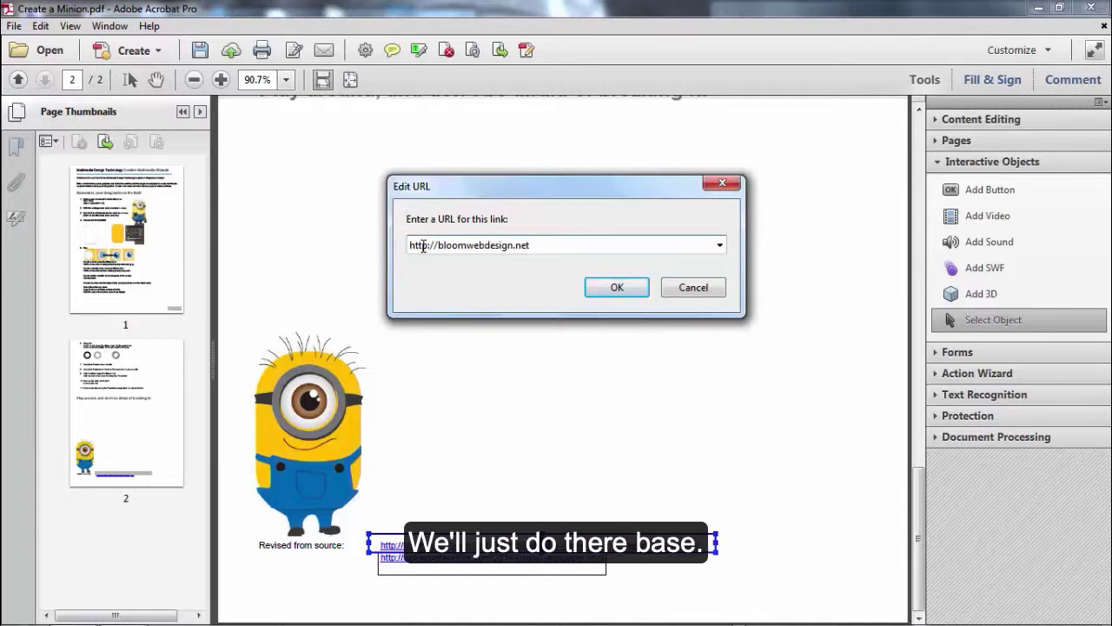
left_click(596, 292)
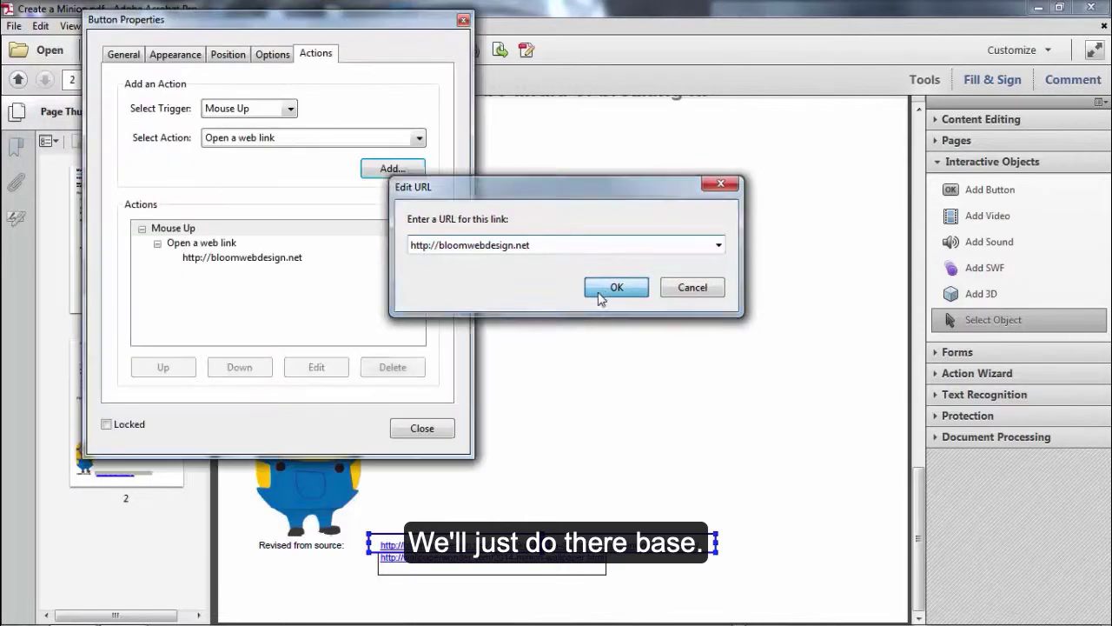
left_click(423, 428)
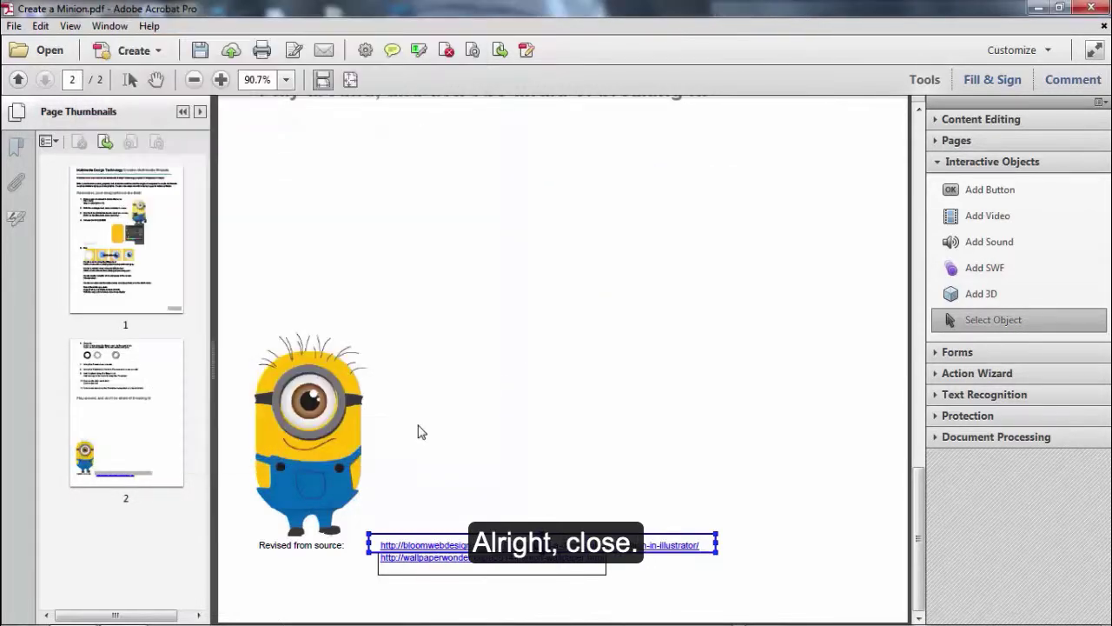
Test the link button with the Hand tool, allowing the connection to bloomwebdesign.net, and minimize the browser to return to the PDF
left_click(155, 79)
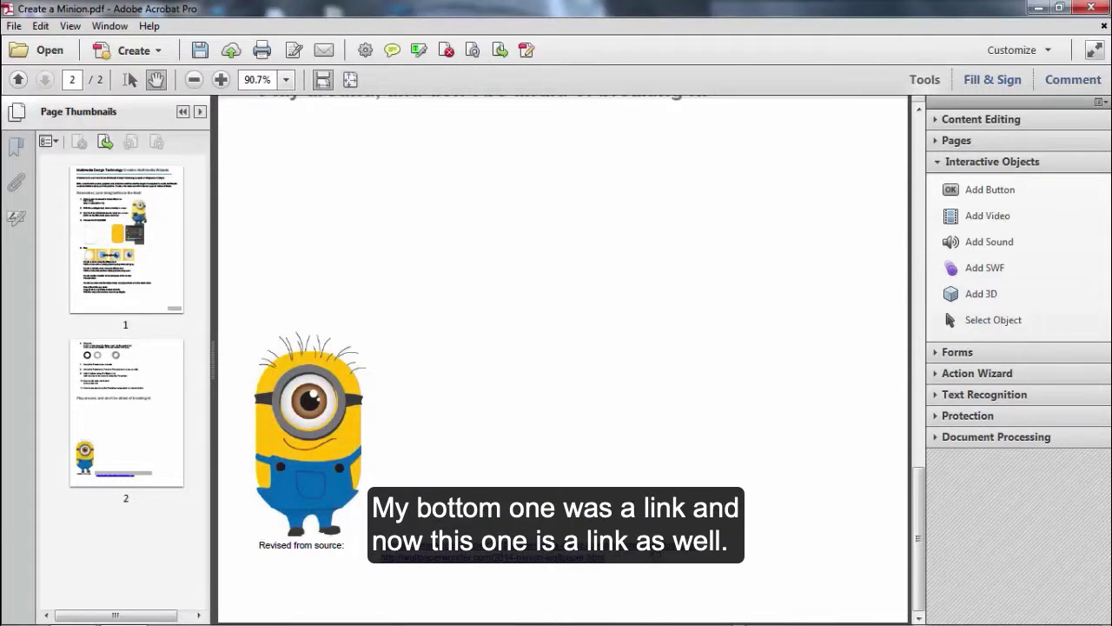
left_click(658, 554)
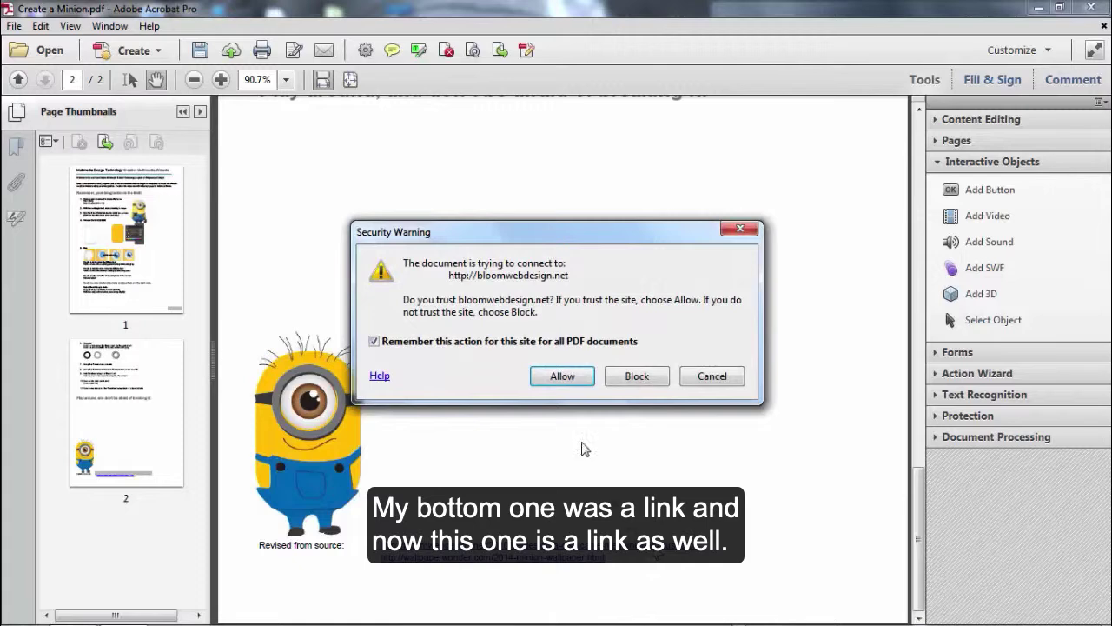
left_click(562, 376)
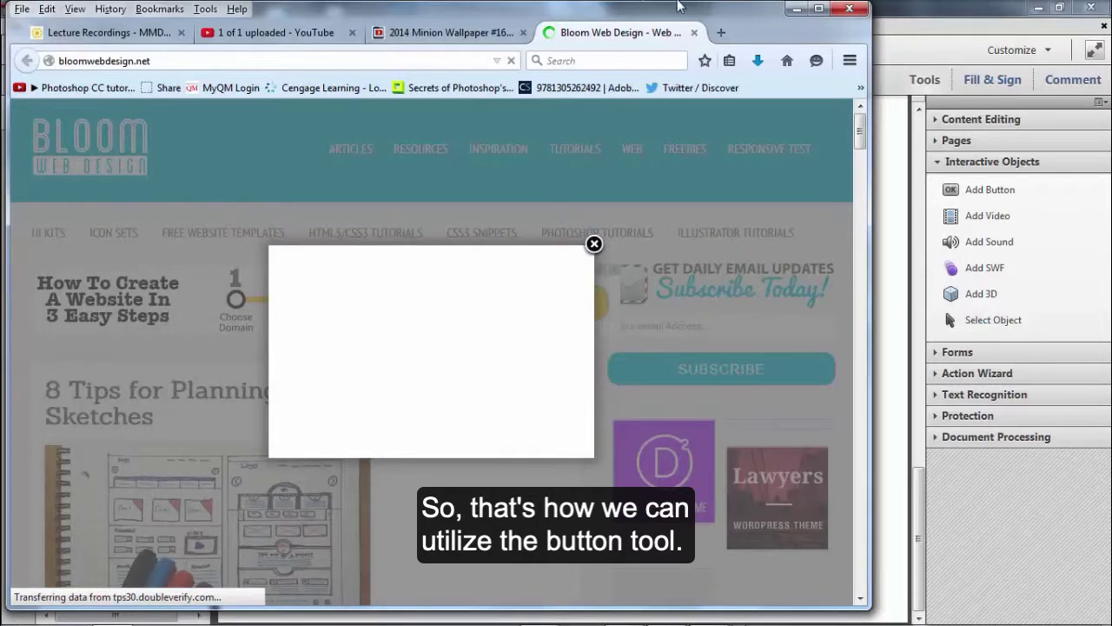
left_click(799, 9)
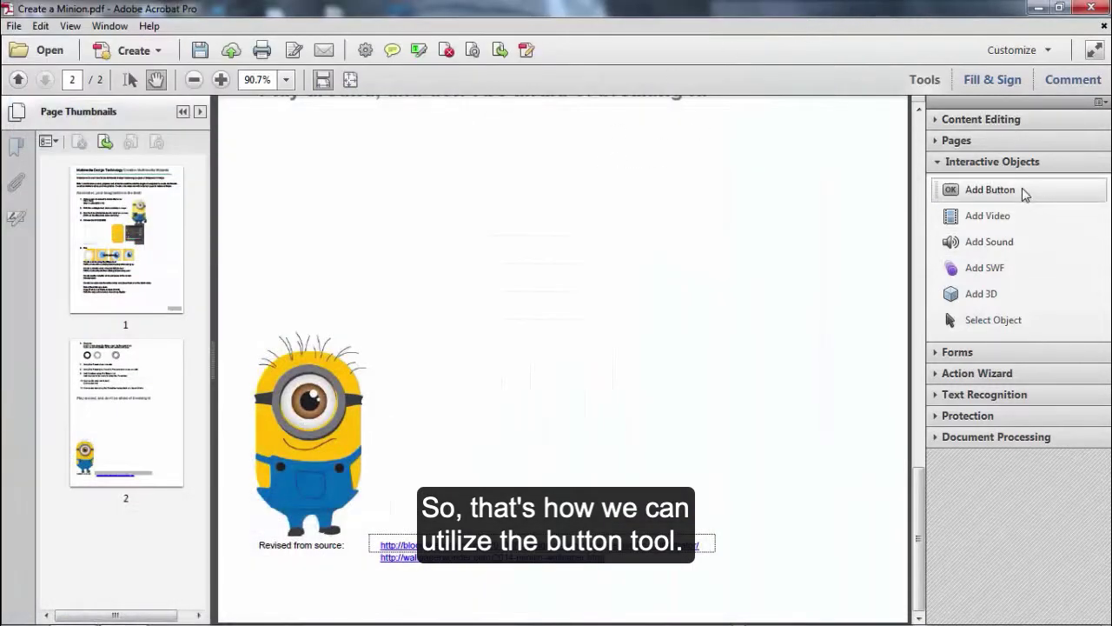
left_click_drag(916, 481, 900, 135)
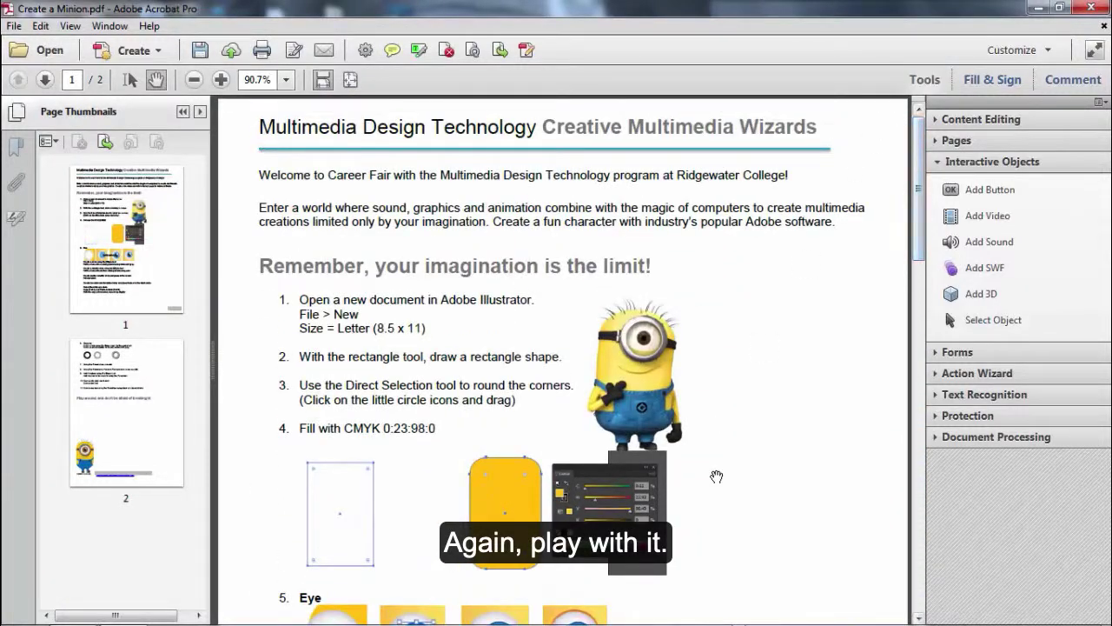